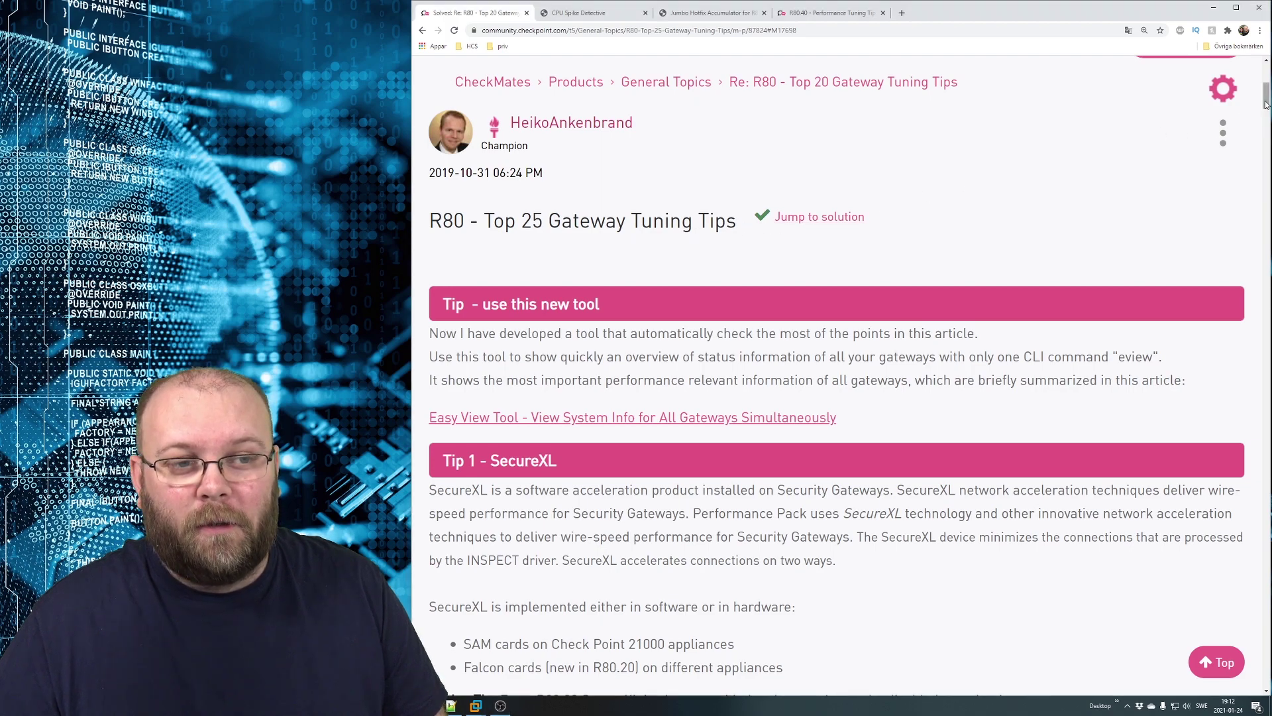
Scroll the tuning tips post down to Tip 24 – CPU Spike Detective and its SK166454 link.
{"action": "left_click_drag", "start_coordinate": [1266, 99], "coordinate": [1253, 482]}
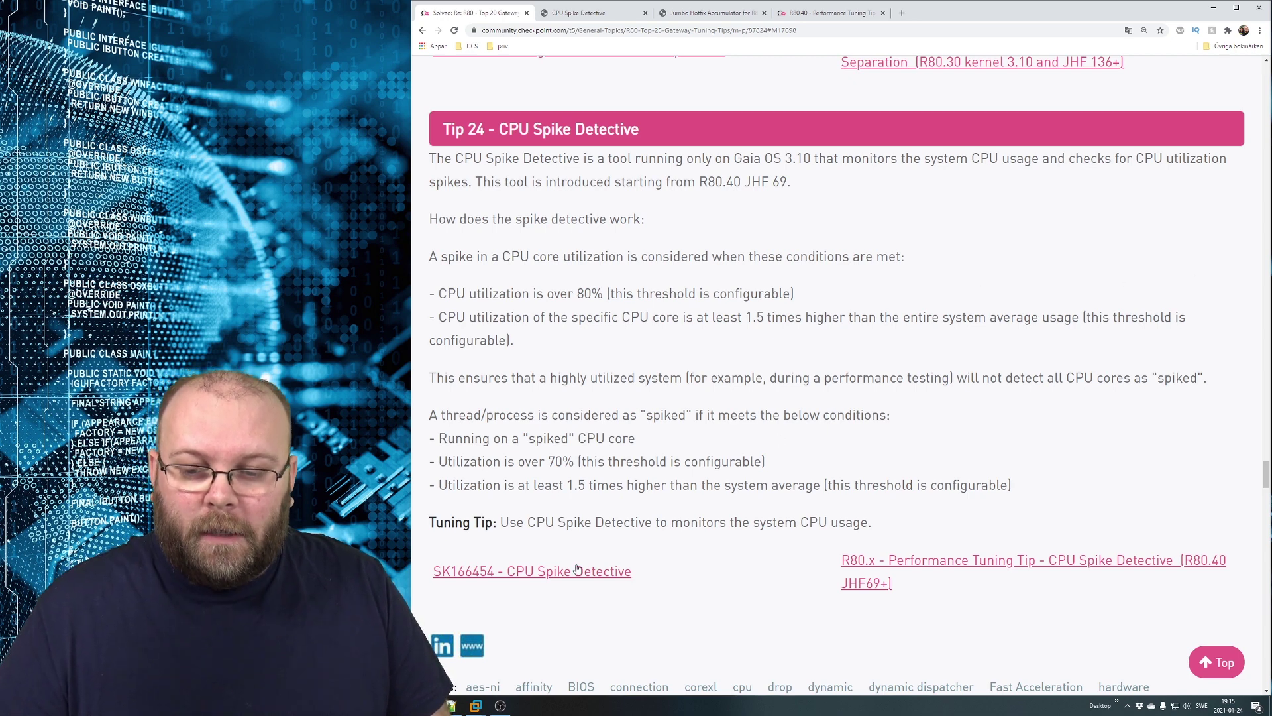
Open the SK166454 article, return to its top, and highlight Security Gateway in the Product row.
{"action": "left_click", "coordinate": [507, 577]}
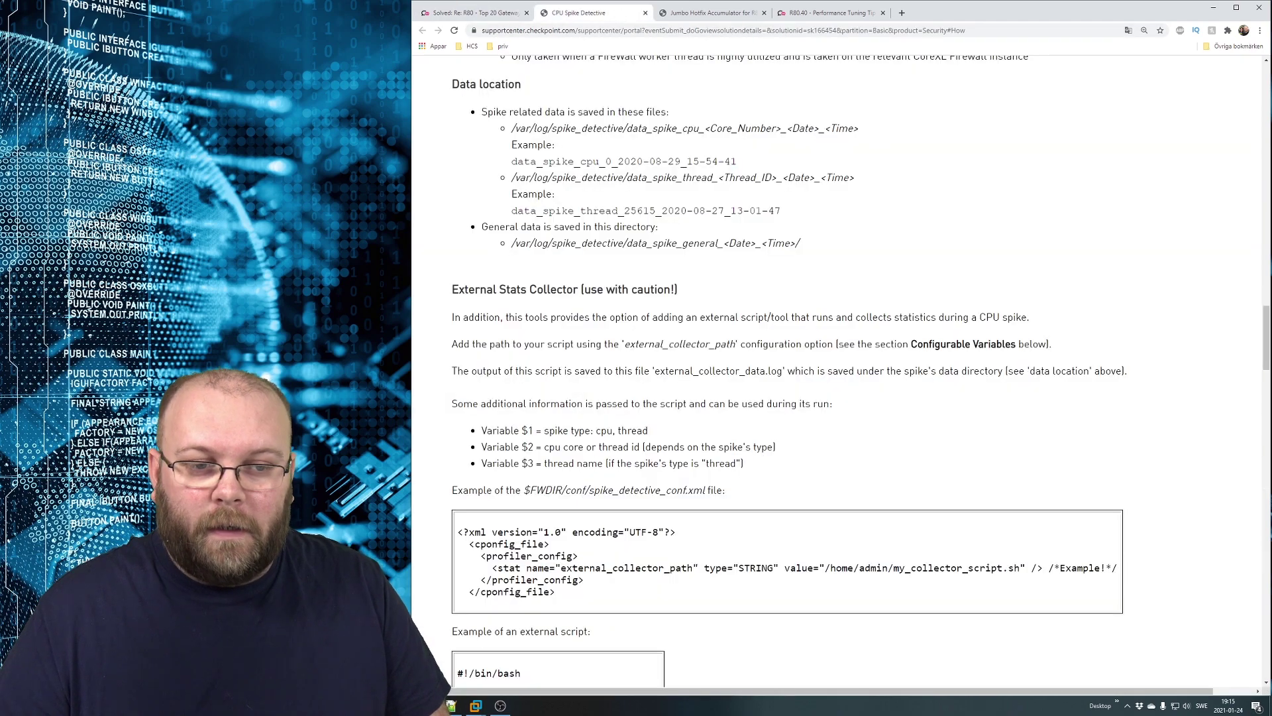
{"action": "left_click_drag", "start_coordinate": [1265, 338], "coordinate": [1265, 93]}
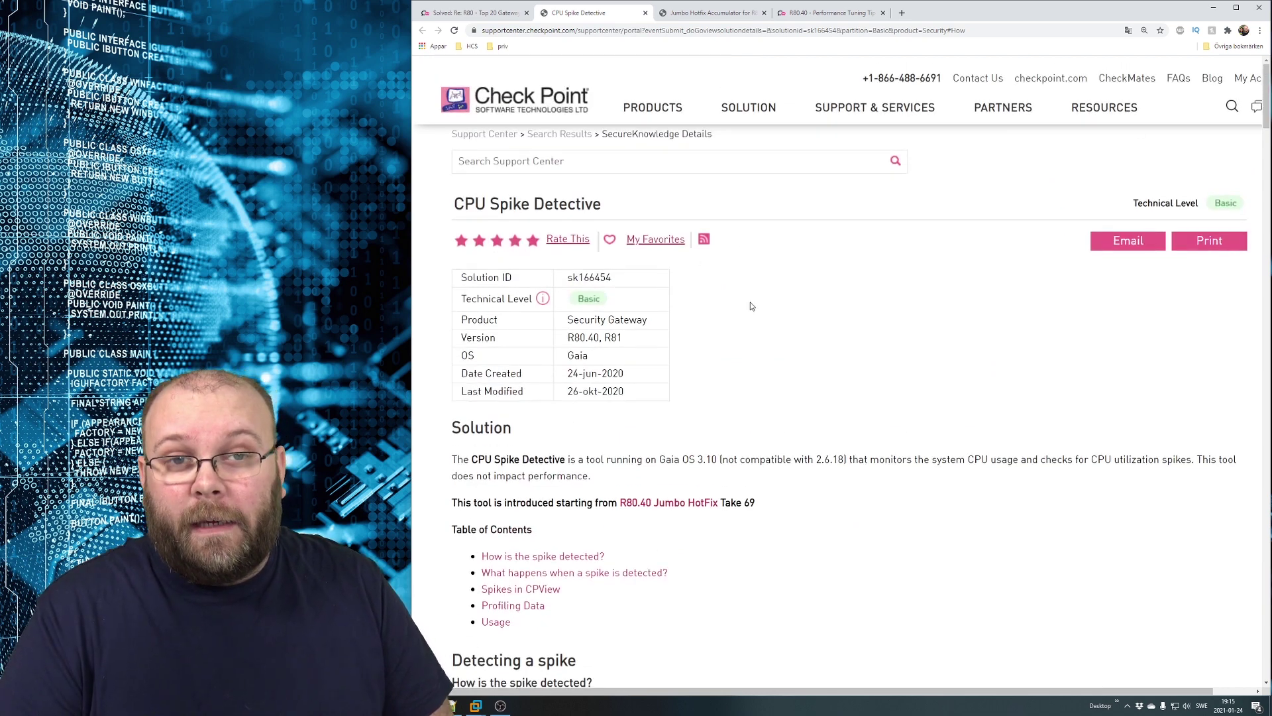
{"action": "left_click_drag", "start_coordinate": [648, 321], "coordinate": [567, 320]}
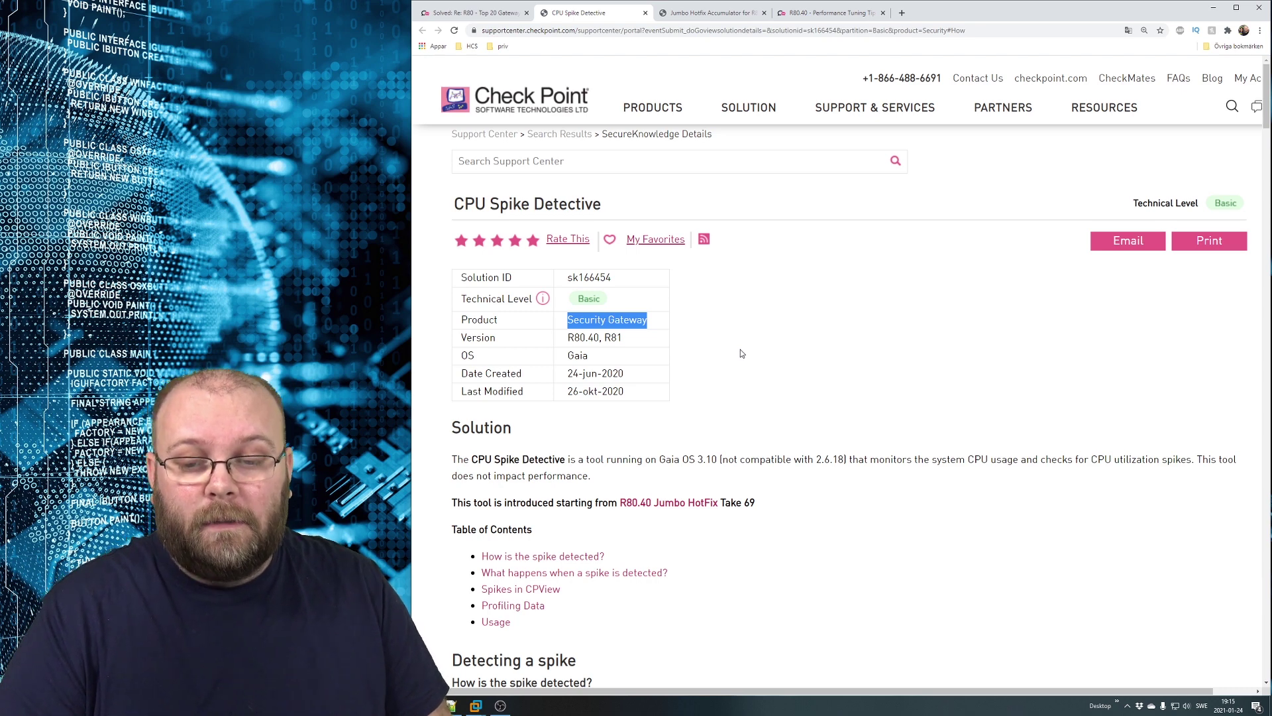
Scroll to Solution and highlight the 'Gaia OS 3.10' and 'R80.40 Jumbo HotFix Take 69' requirements.
{"action": "scroll", "coordinate": [758, 352], "scroll_direction": "down", "scroll_amount": 2}
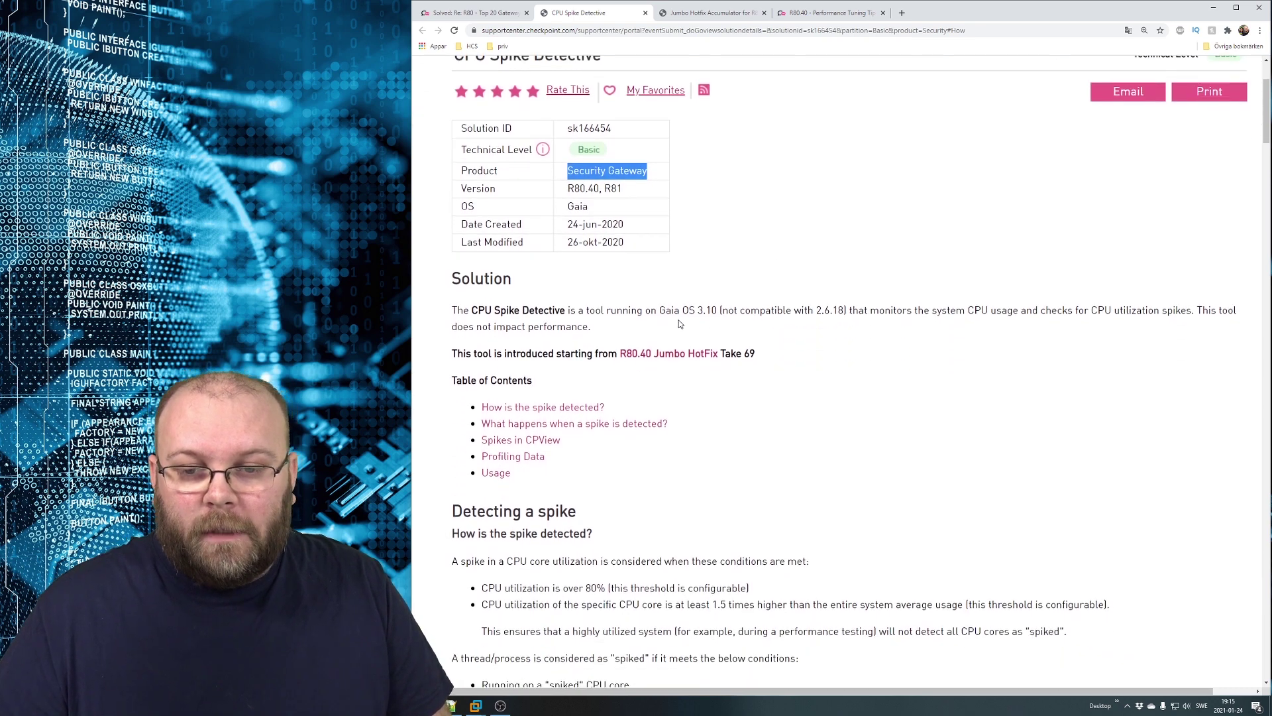
{"action": "left_click_drag", "start_coordinate": [660, 311], "coordinate": [721, 310]}
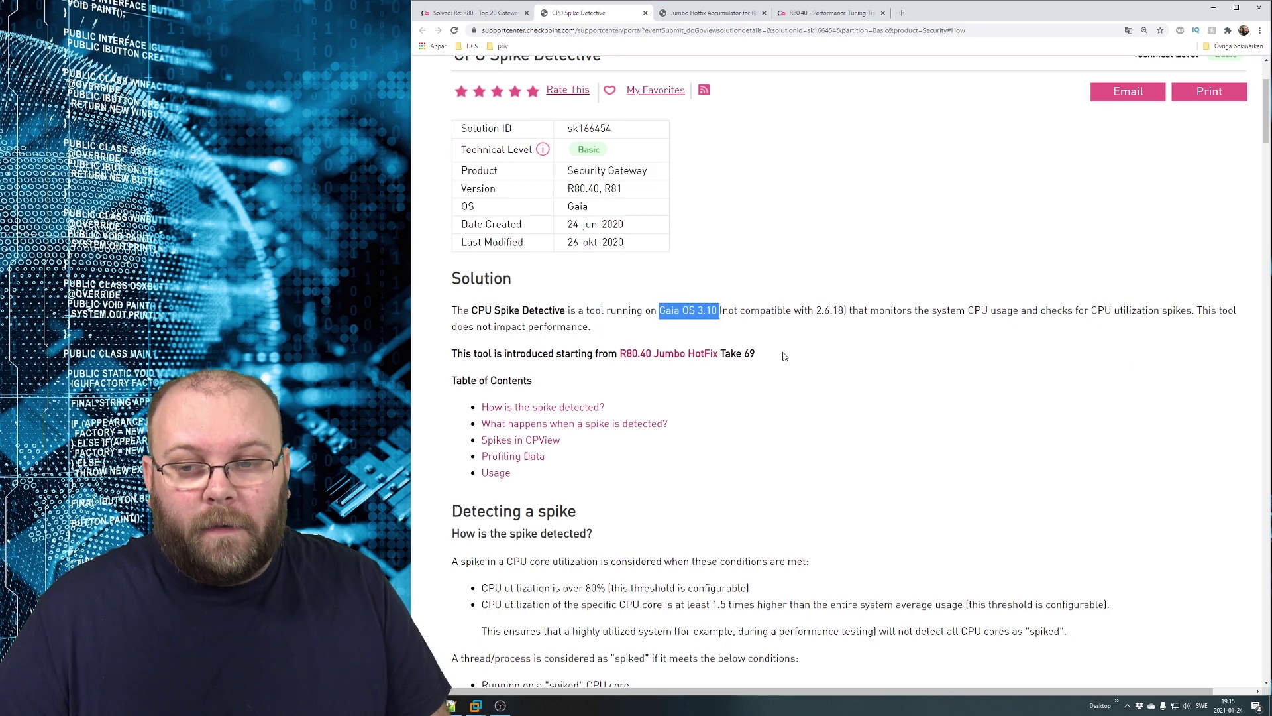
{"action": "left_click_drag", "start_coordinate": [759, 355], "coordinate": [618, 354]}
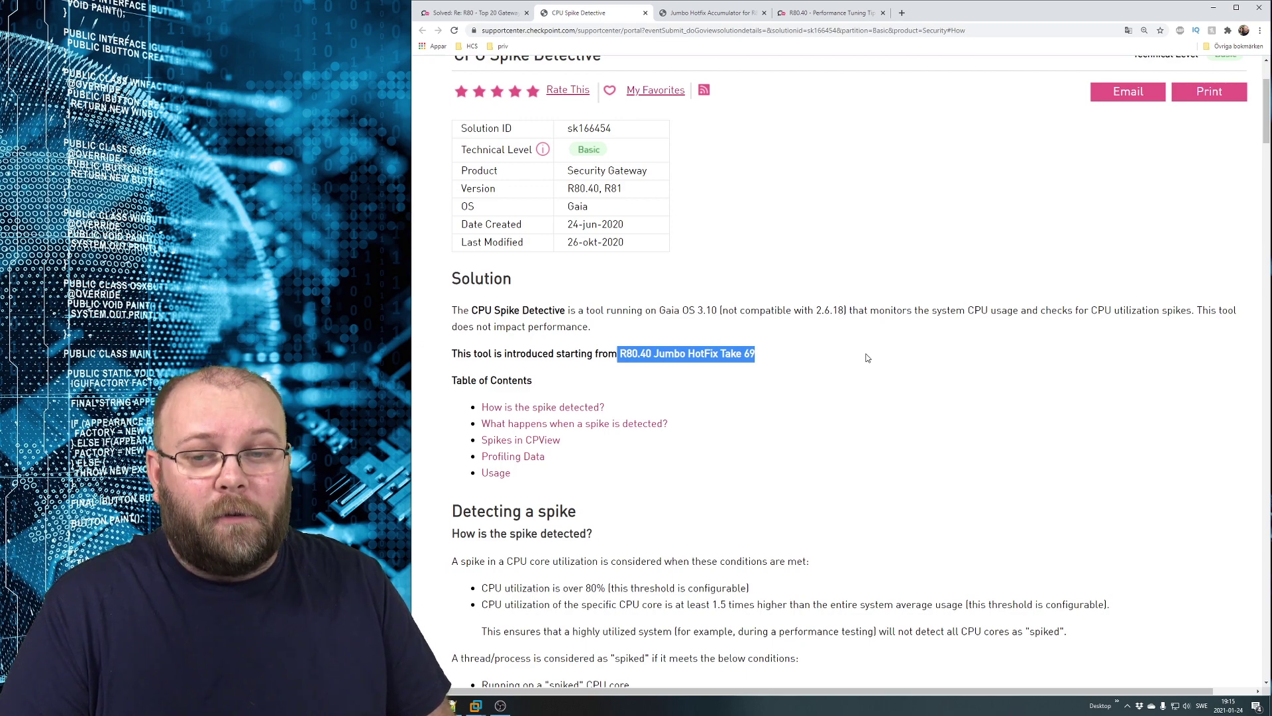
Scroll to 'Detecting a spike' and highlight the over-80% CPU utilization condition.
{"action": "scroll", "coordinate": [878, 363], "scroll_direction": "down", "scroll_amount": 3}
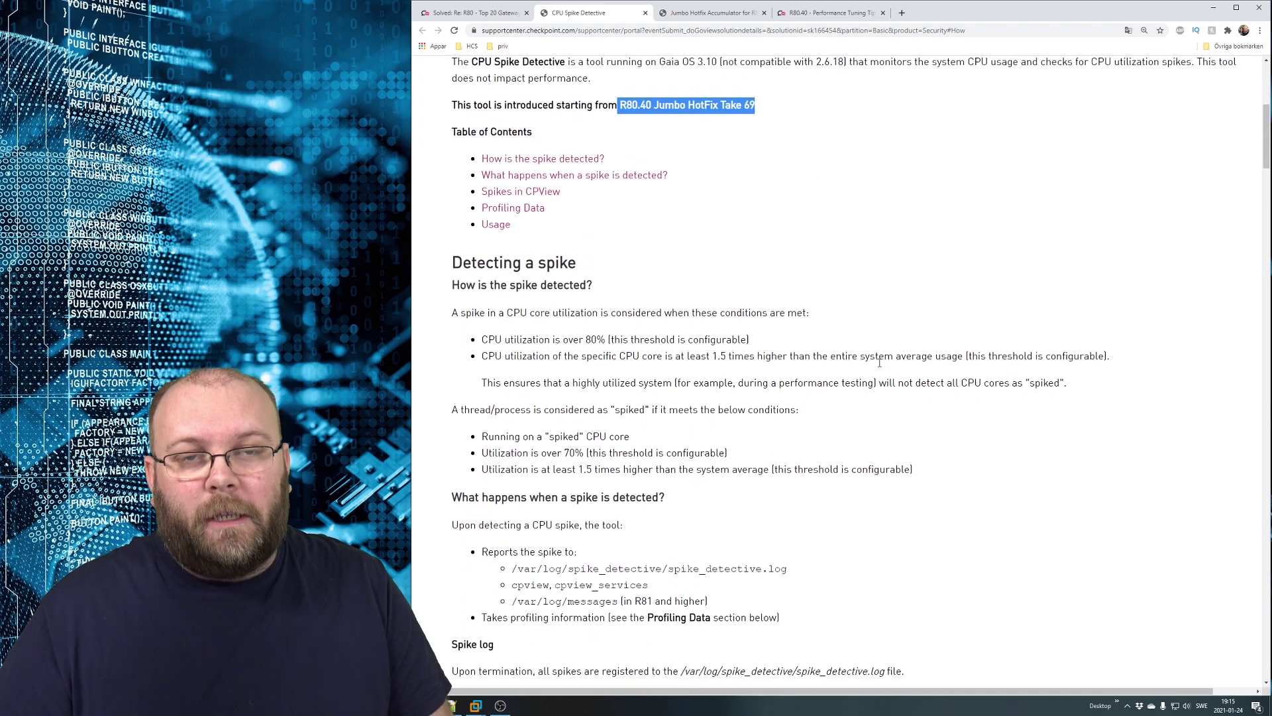
{"action": "scroll", "coordinate": [707, 312], "scroll_direction": "right", "scroll_amount": 1}
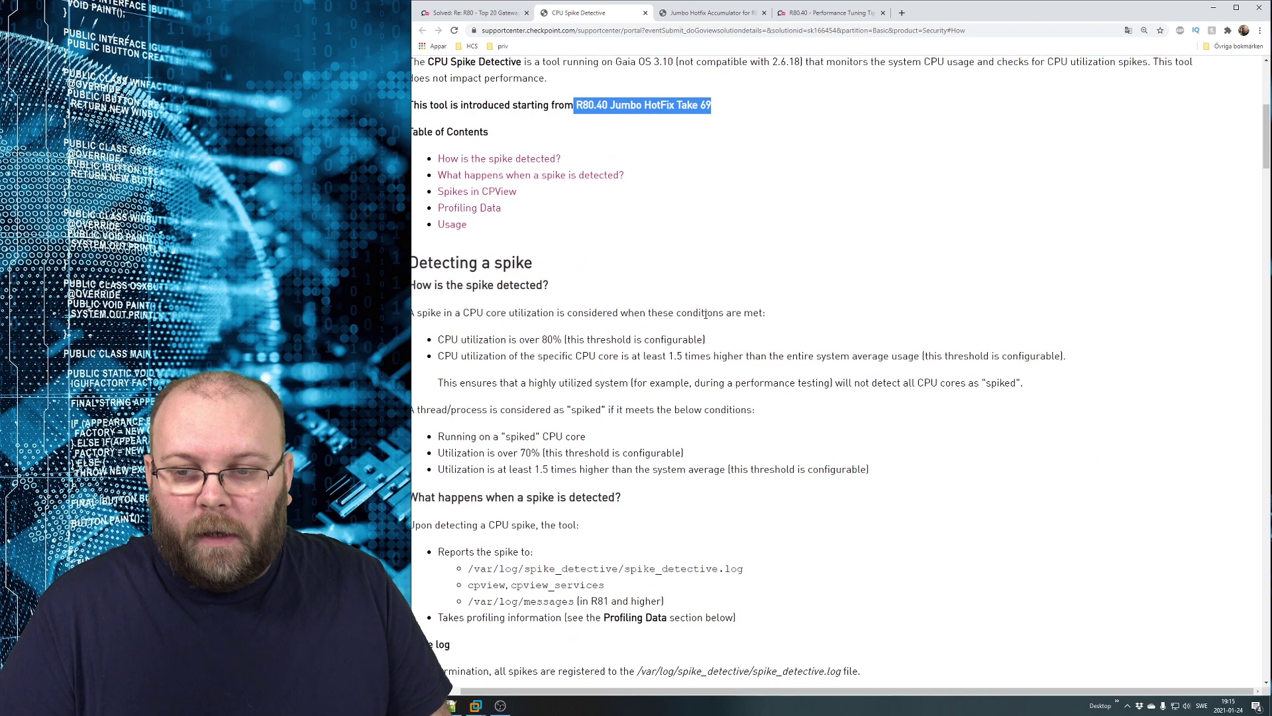
{"action": "scroll", "coordinate": [448, 693], "scroll_direction": "left", "scroll_amount": 1}
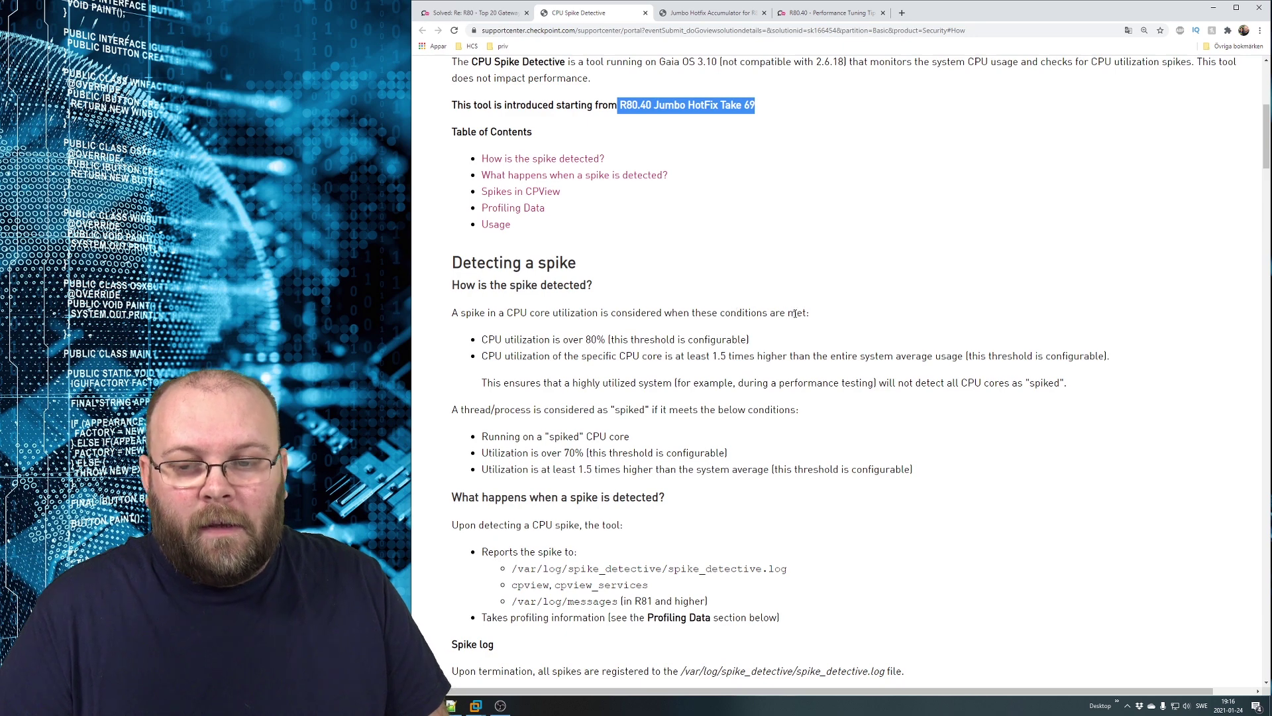
{"action": "left_click_drag", "start_coordinate": [801, 344], "coordinate": [1110, 357]}
{"action": "left_click", "coordinate": [491, 339]}
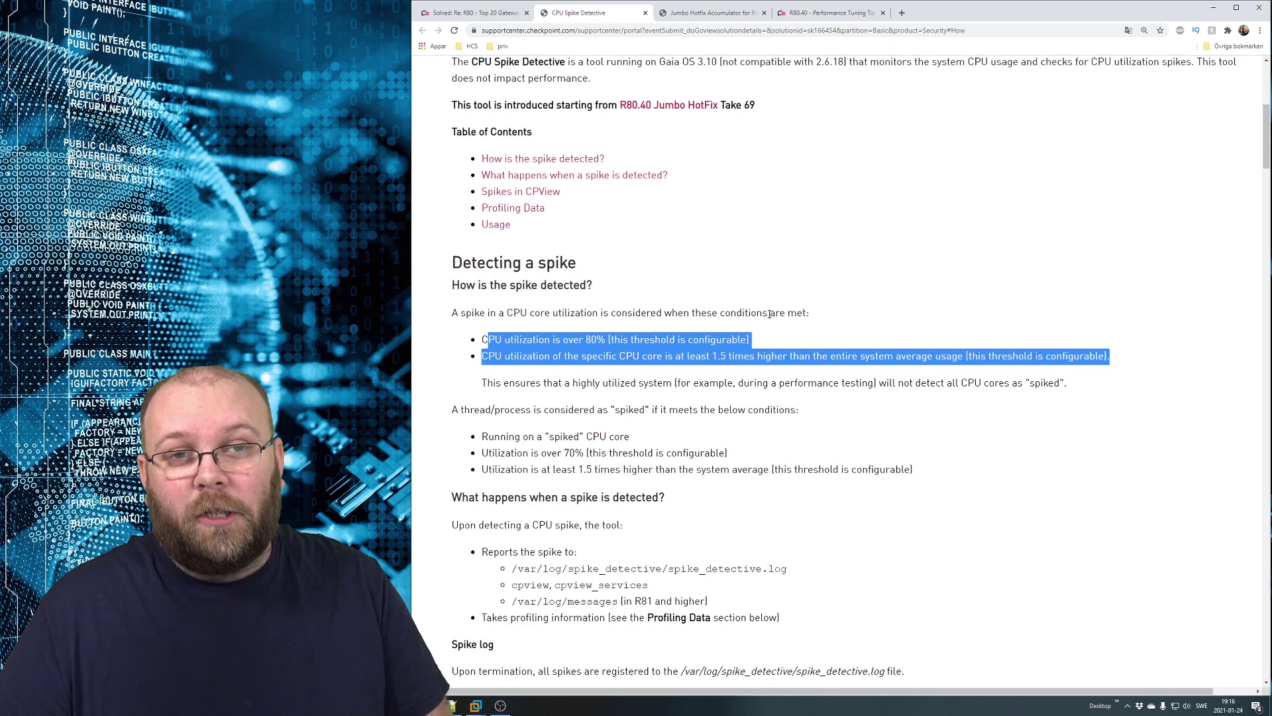
Highlight that the threshold is configurable and the 1.5 times system average condition.
{"action": "left_click", "coordinate": [769, 315]}
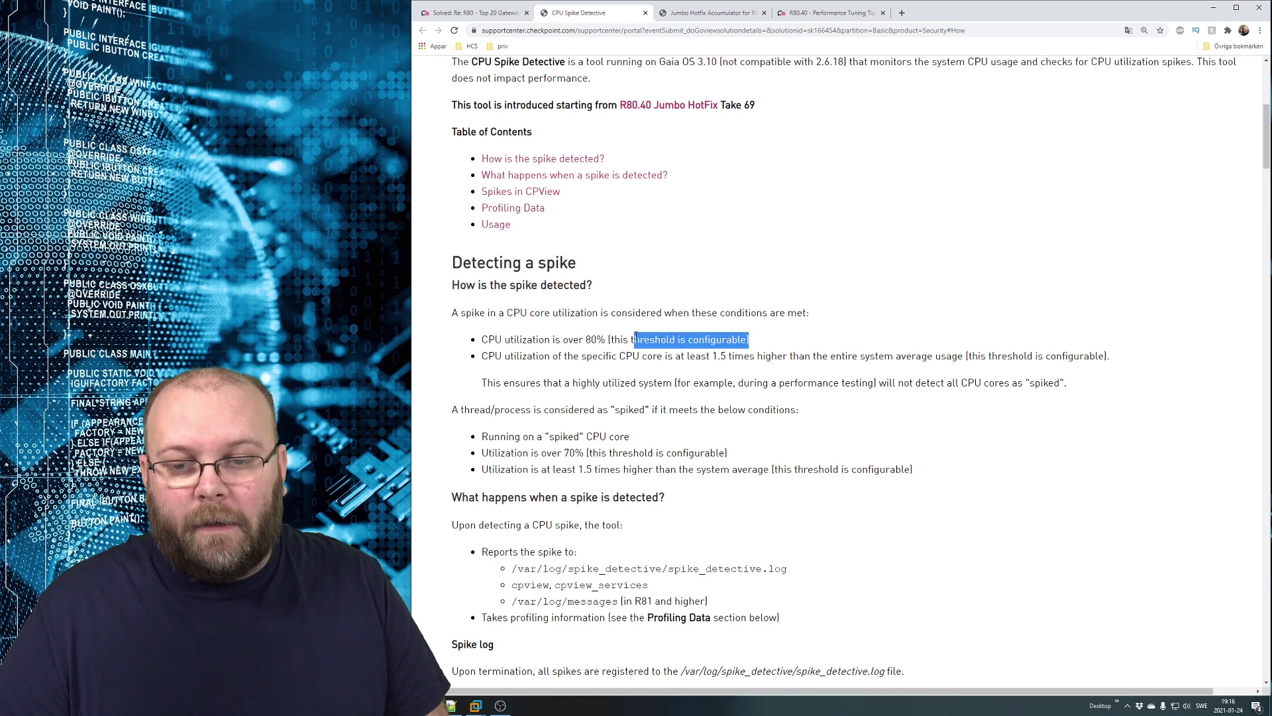
{"action": "left_click_drag", "start_coordinate": [633, 335], "coordinate": [622, 336]}
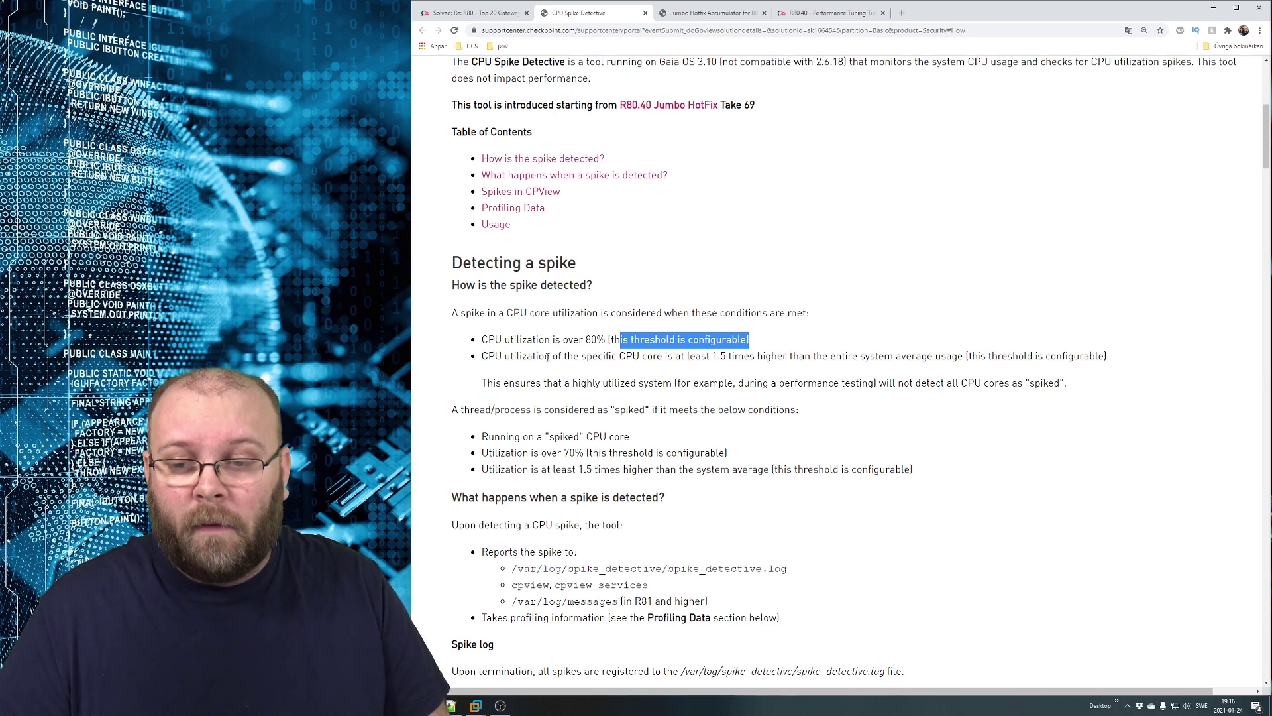
{"action": "left_click_drag", "start_coordinate": [482, 356], "coordinate": [967, 358]}
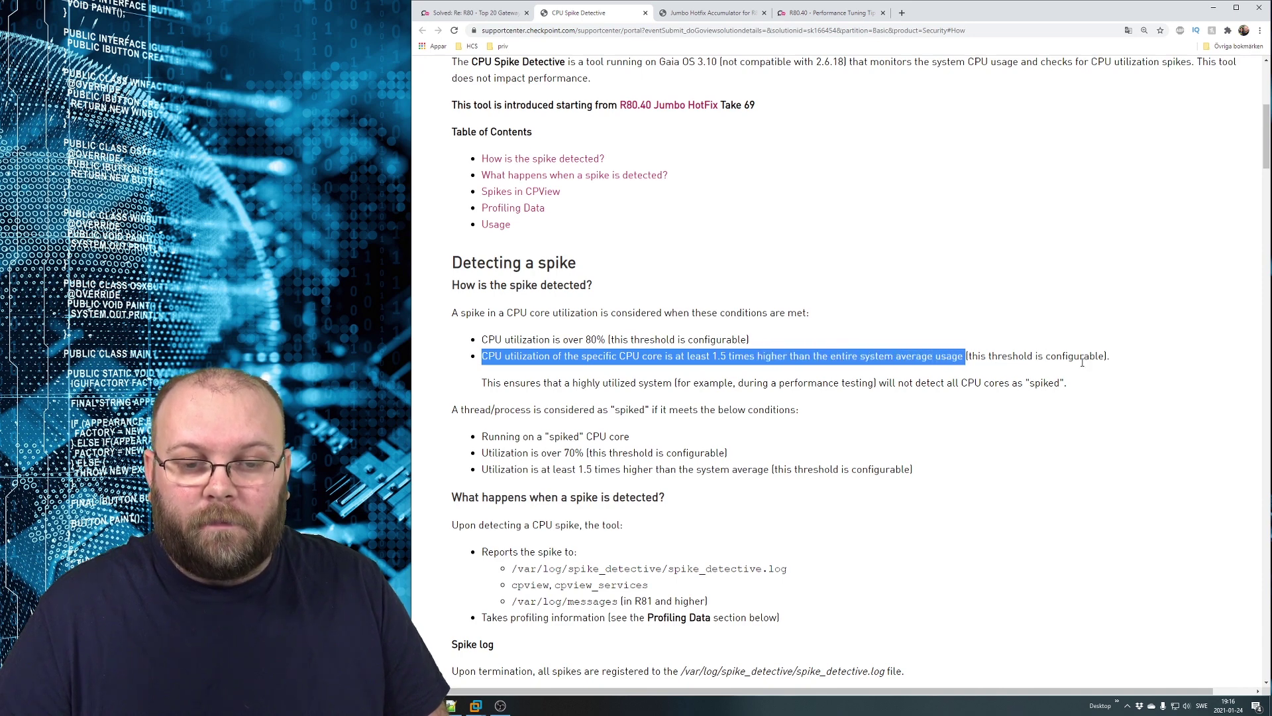
{"action": "left_click", "coordinate": [1116, 369]}
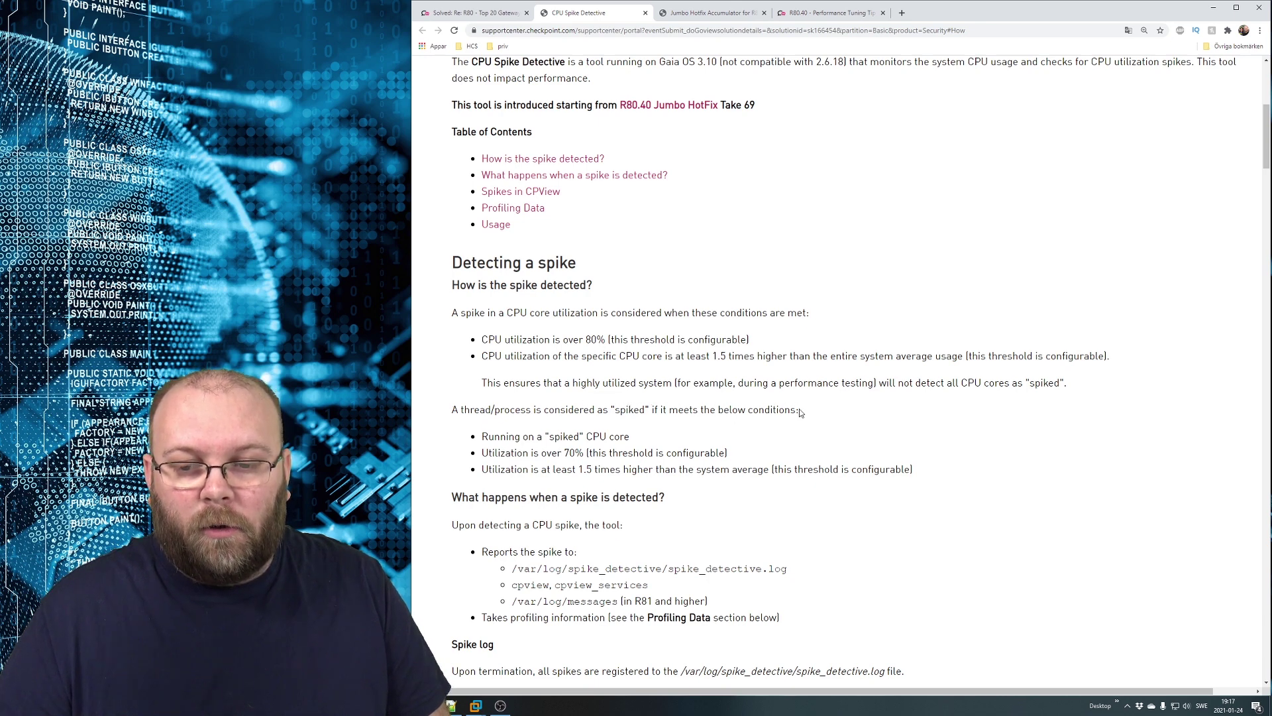
{"action": "left_click_drag", "start_coordinate": [630, 437], "coordinate": [483, 436]}
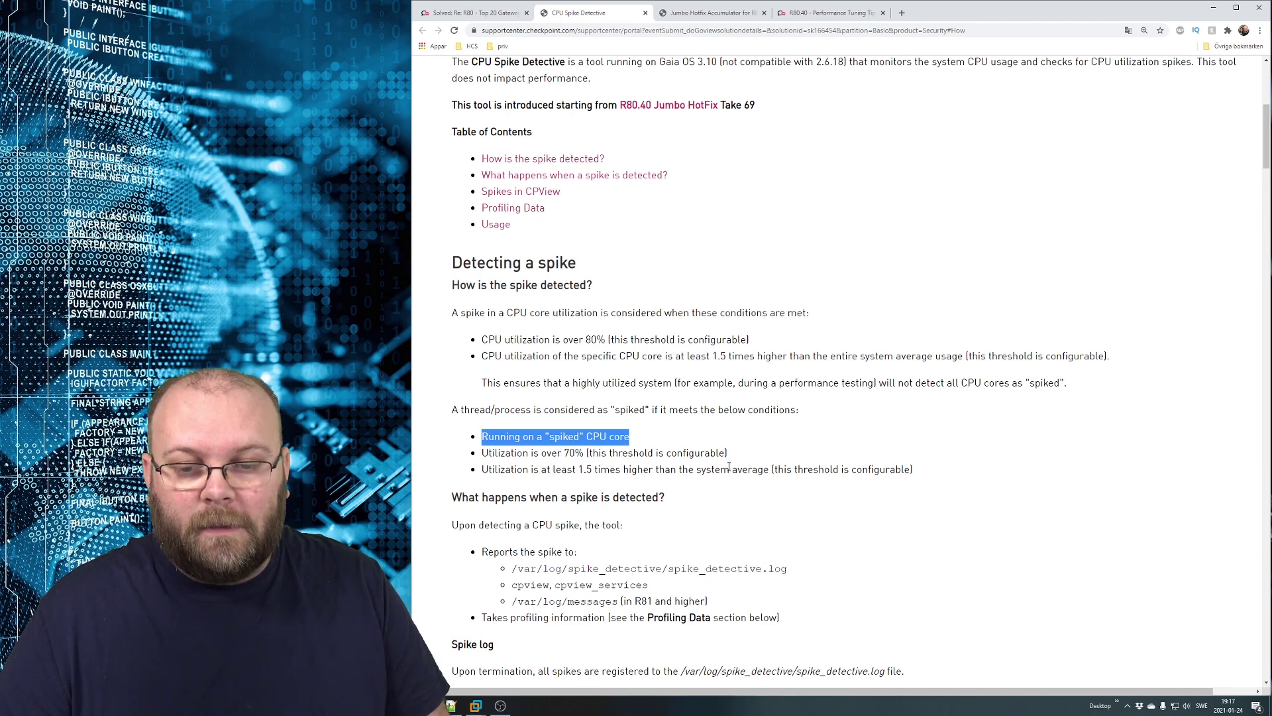
{"action": "left_click", "coordinate": [800, 468]}
Scroll past the spike log section to the CPView CPU Spikes and Thread Spikes screenshots.
{"action": "scroll", "coordinate": [901, 431], "scroll_direction": "down", "scroll_amount": 3}
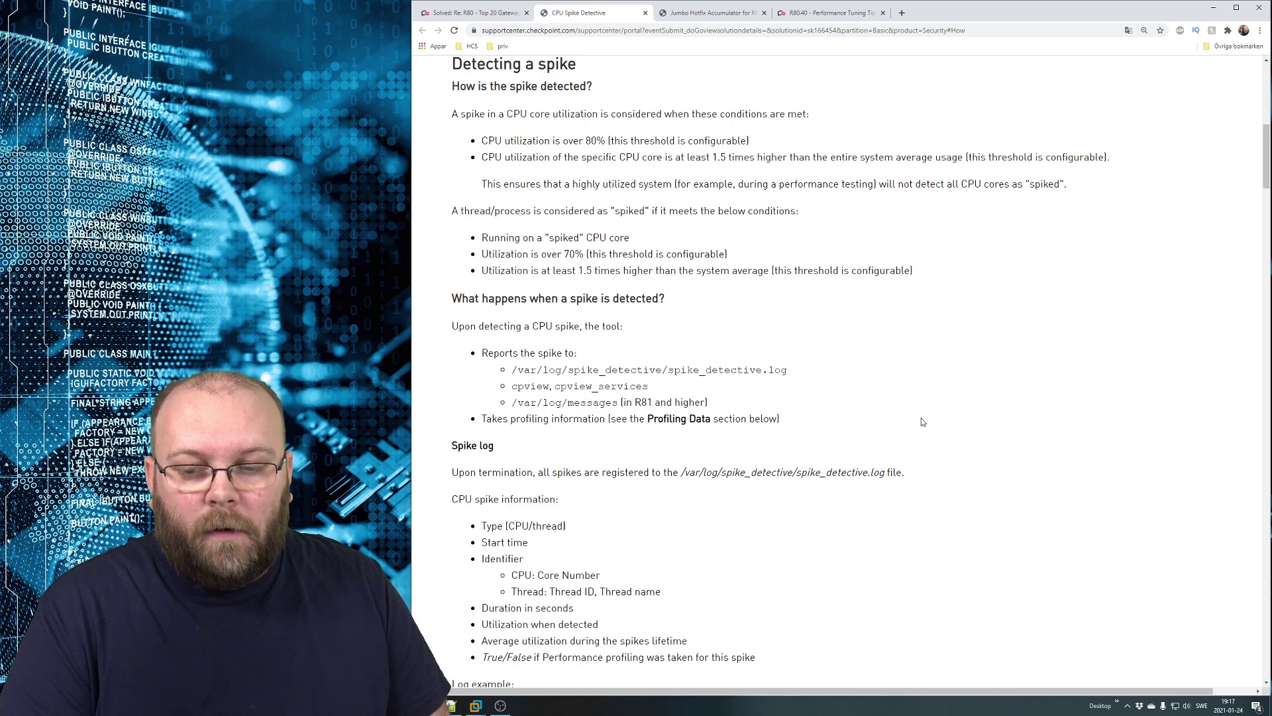
{"action": "scroll", "coordinate": [957, 396], "scroll_direction": "down", "scroll_amount": 4}
{"action": "scroll", "coordinate": [956, 393], "scroll_direction": "down", "scroll_amount": 10}
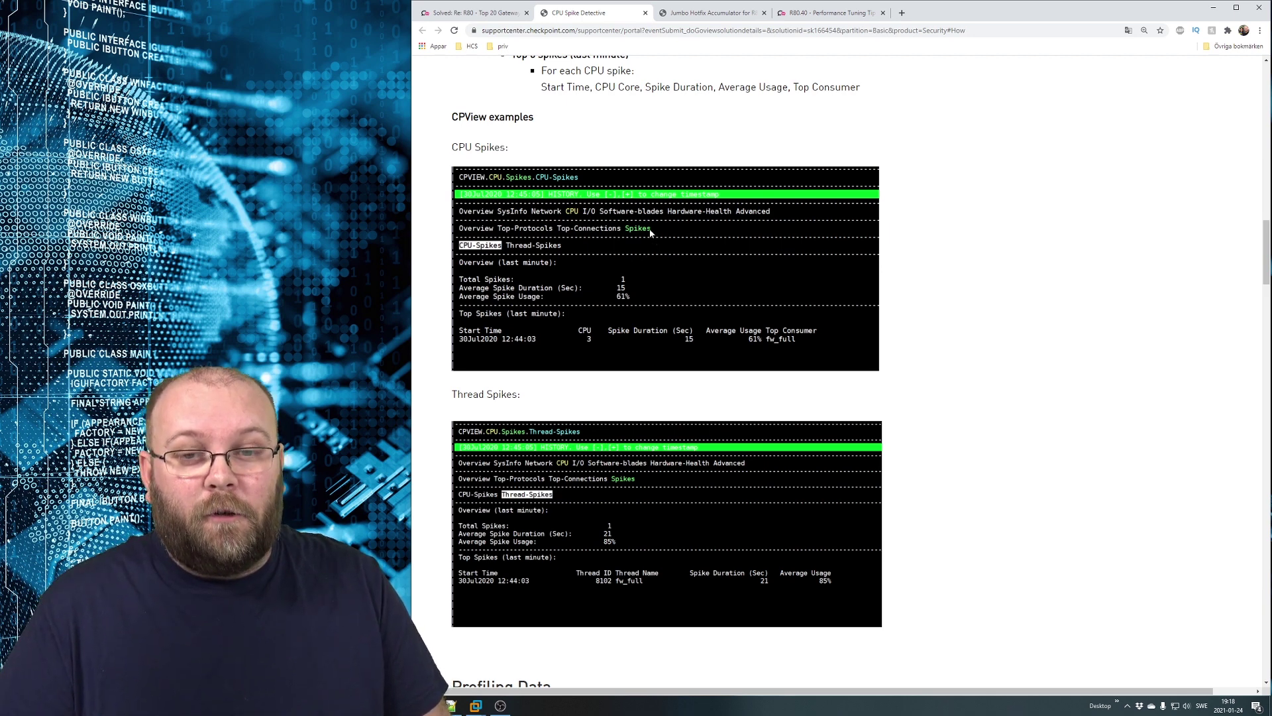
Launch cpview in the gateway terminal session.
{"action": "left_click", "coordinate": [486, 709]}
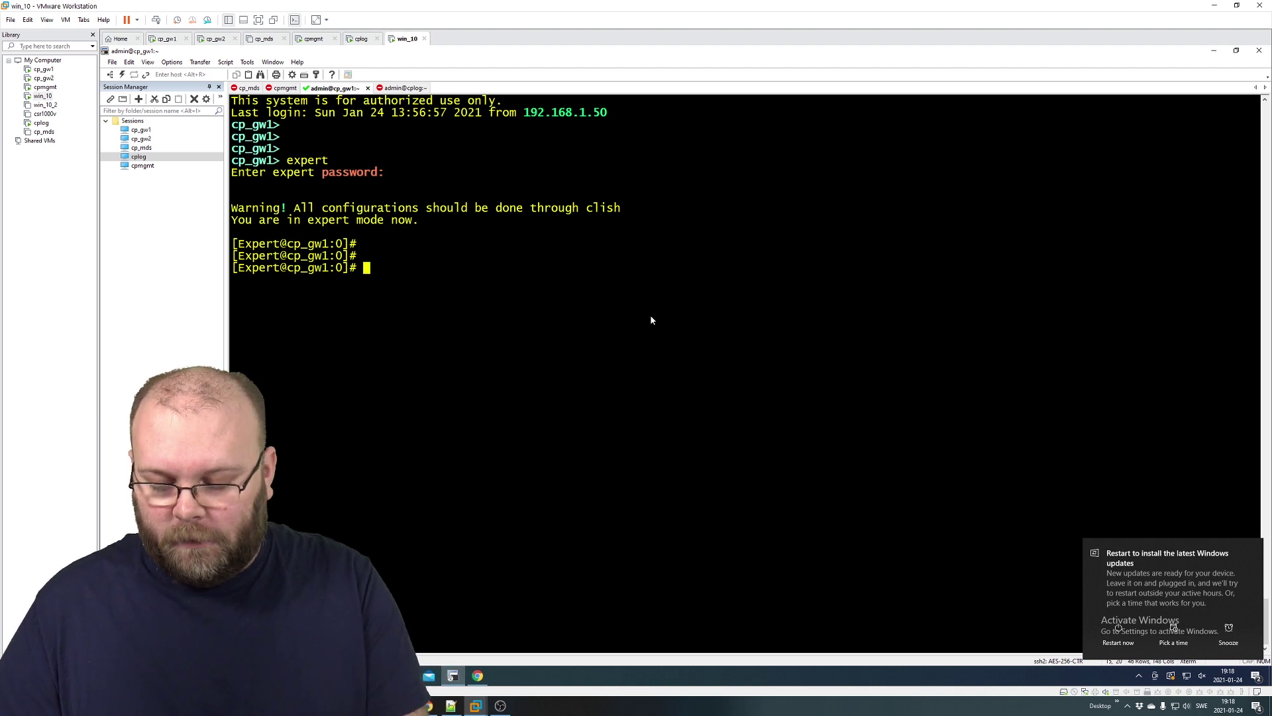
{"action": "key", "text": "Return"}
{"action": "key", "text": "Return"}
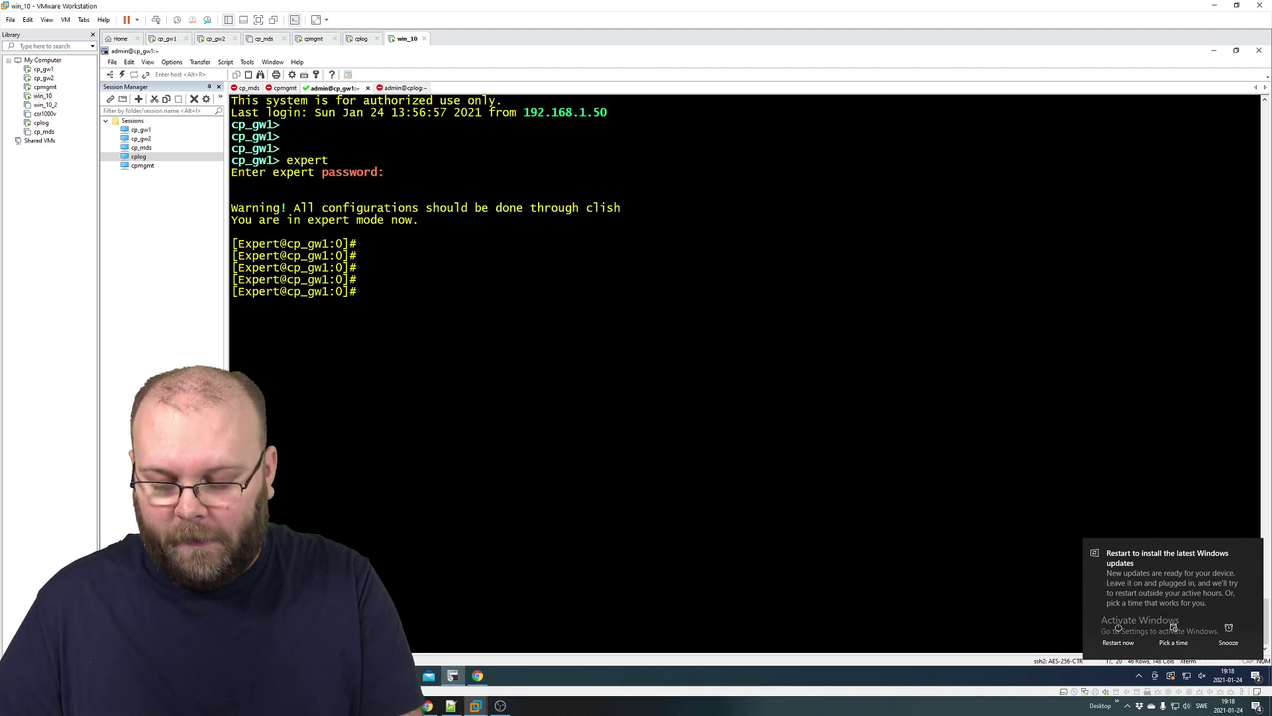
{"action": "type", "text": "cpview"}
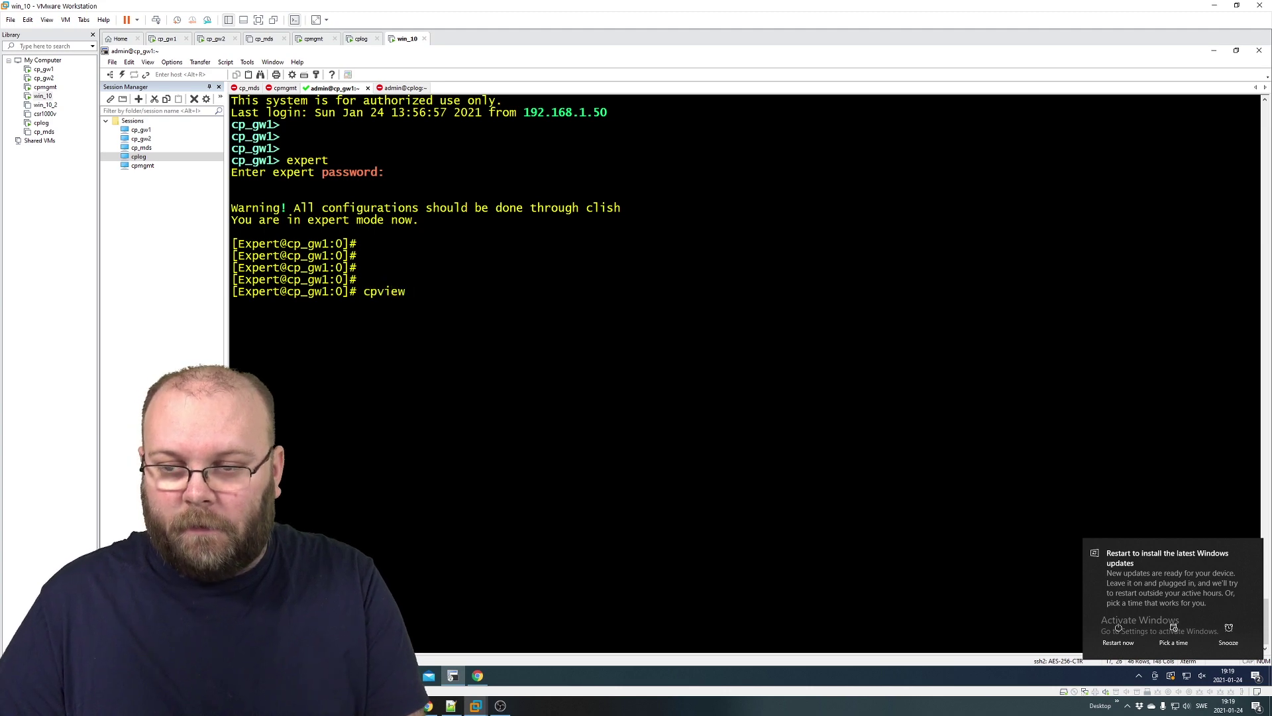
{"action": "key", "text": "Return"}
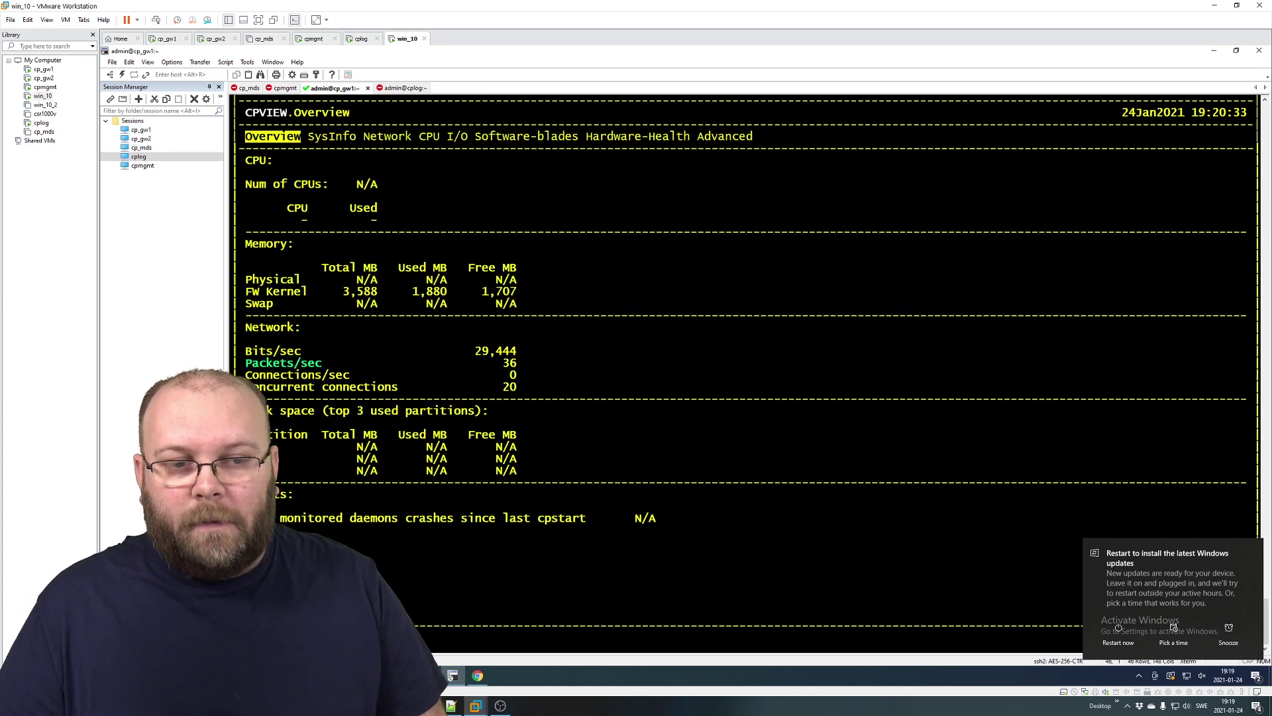
Restore and enlarge the VMware window, then dismiss the Windows update notification.
{"action": "double_click", "coordinate": [597, 11]}
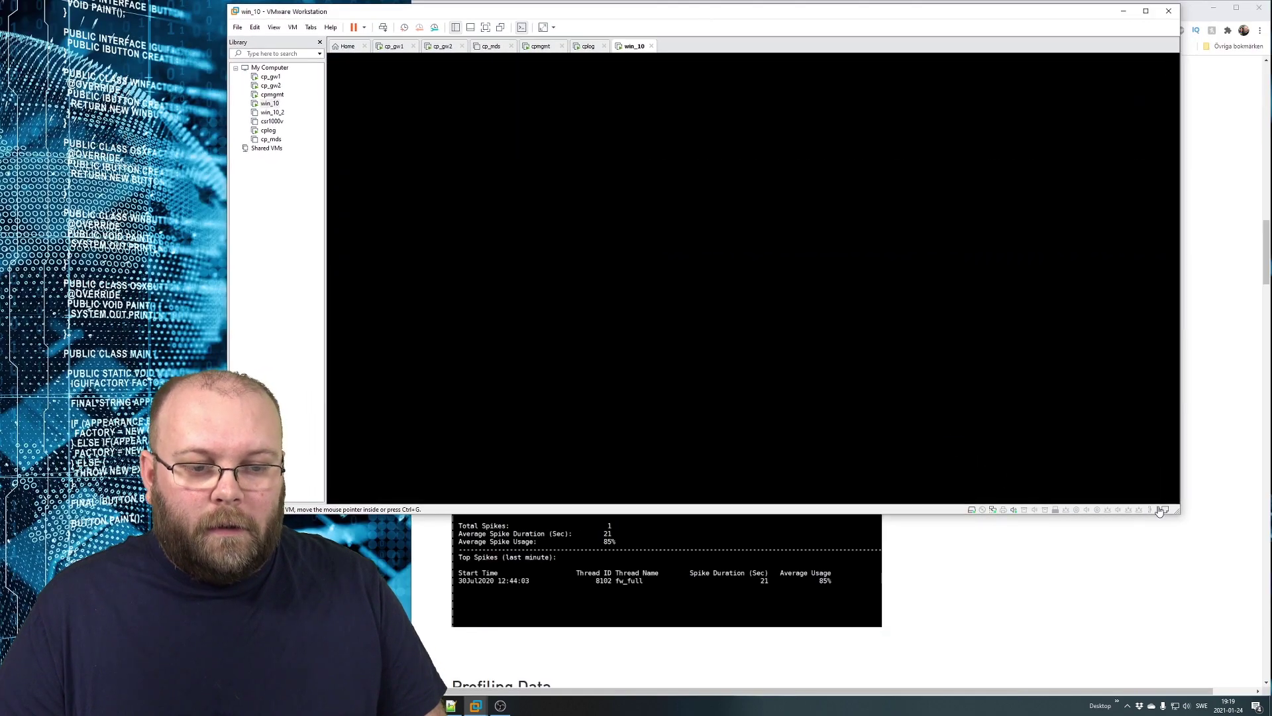
{"action": "left_click_drag", "start_coordinate": [1171, 514], "coordinate": [1262, 677]}
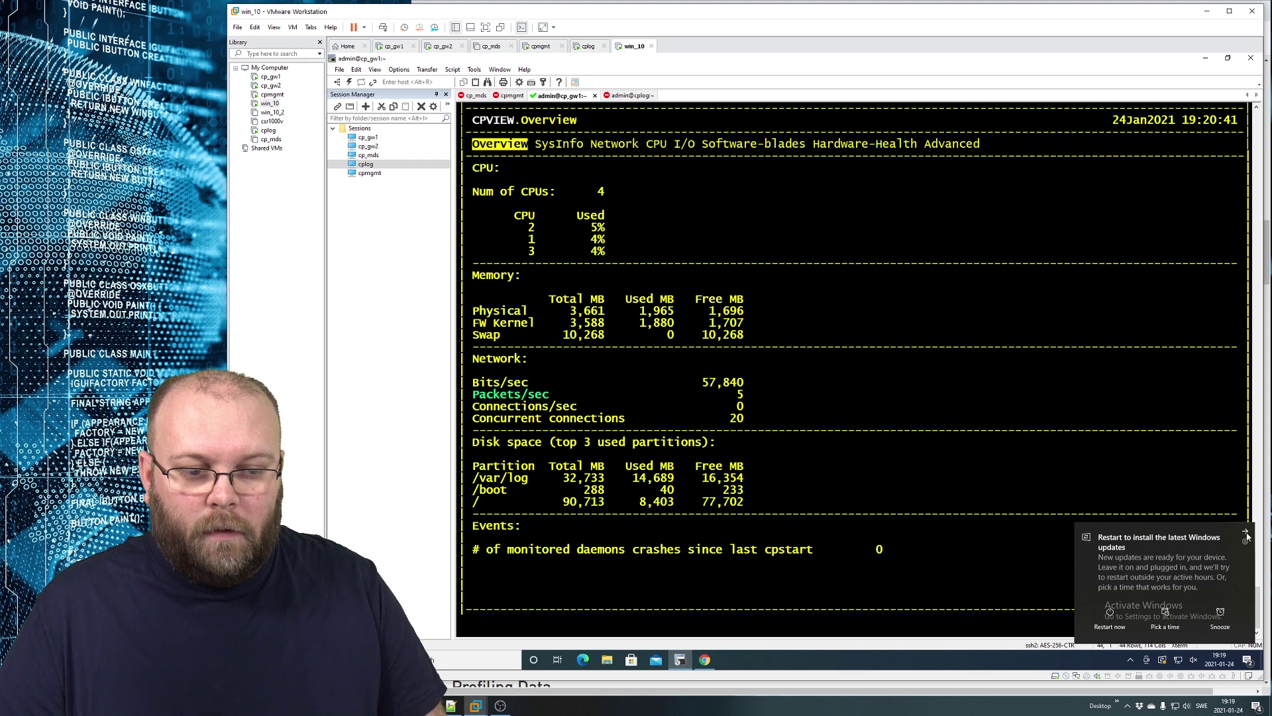
{"action": "left_click", "coordinate": [1246, 532]}
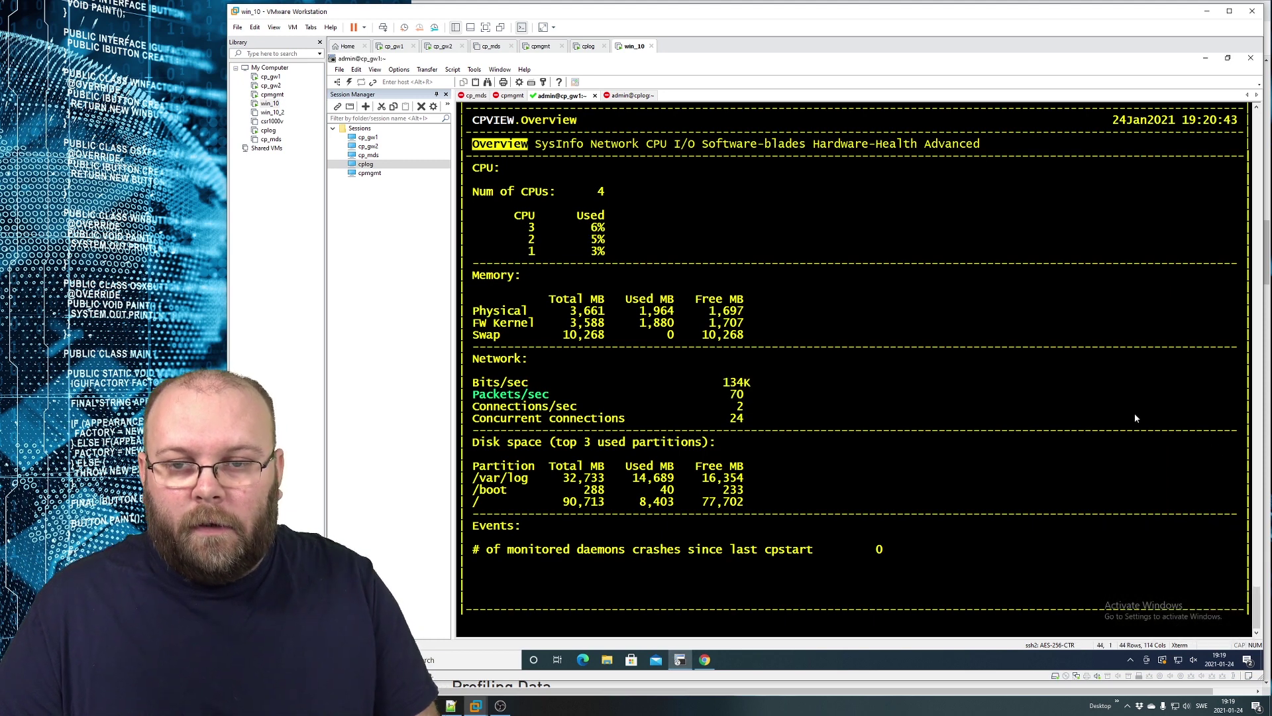
Navigate CPView to CPU > Spikes to review the CPU-Spikes and Thread-Spikes pages.
{"action": "key", "text": "Right"}
{"action": "key", "text": "Right"}
{"action": "key", "text": "Right"}
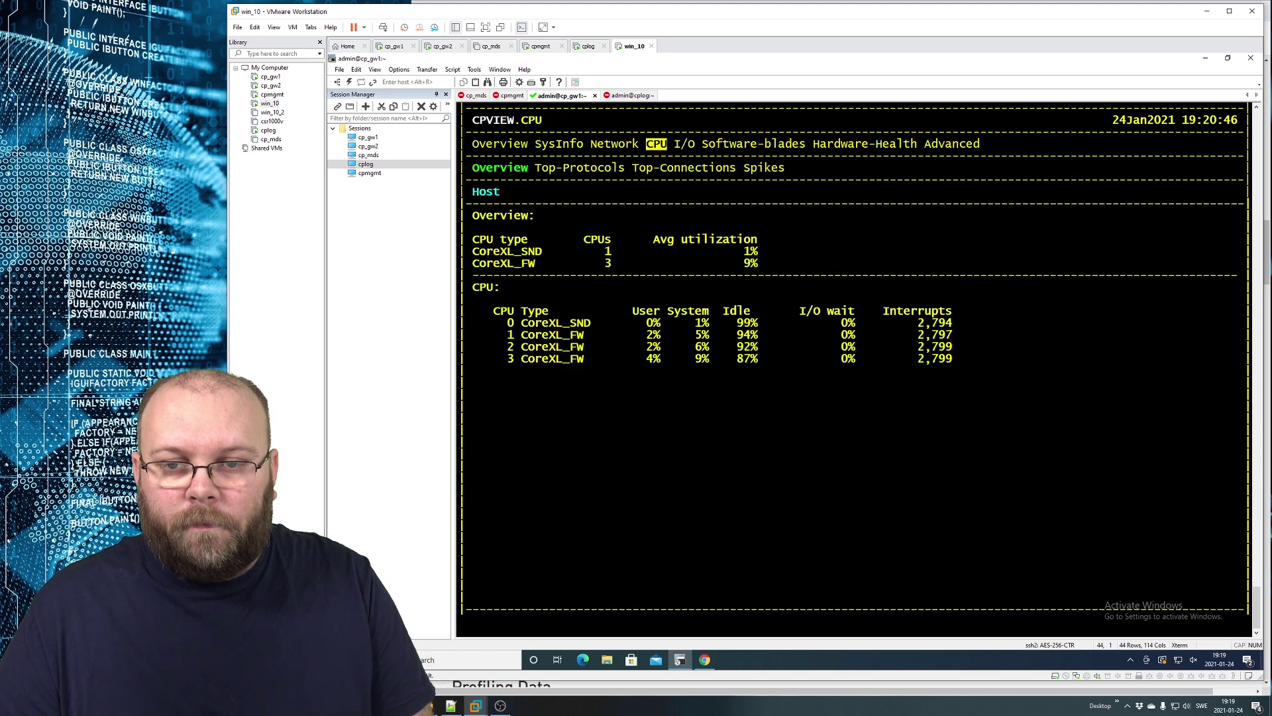
{"action": "key", "text": "Down"}
{"action": "key", "text": "Right"}
{"action": "key", "text": "Right"}
{"action": "key", "text": "Right"}
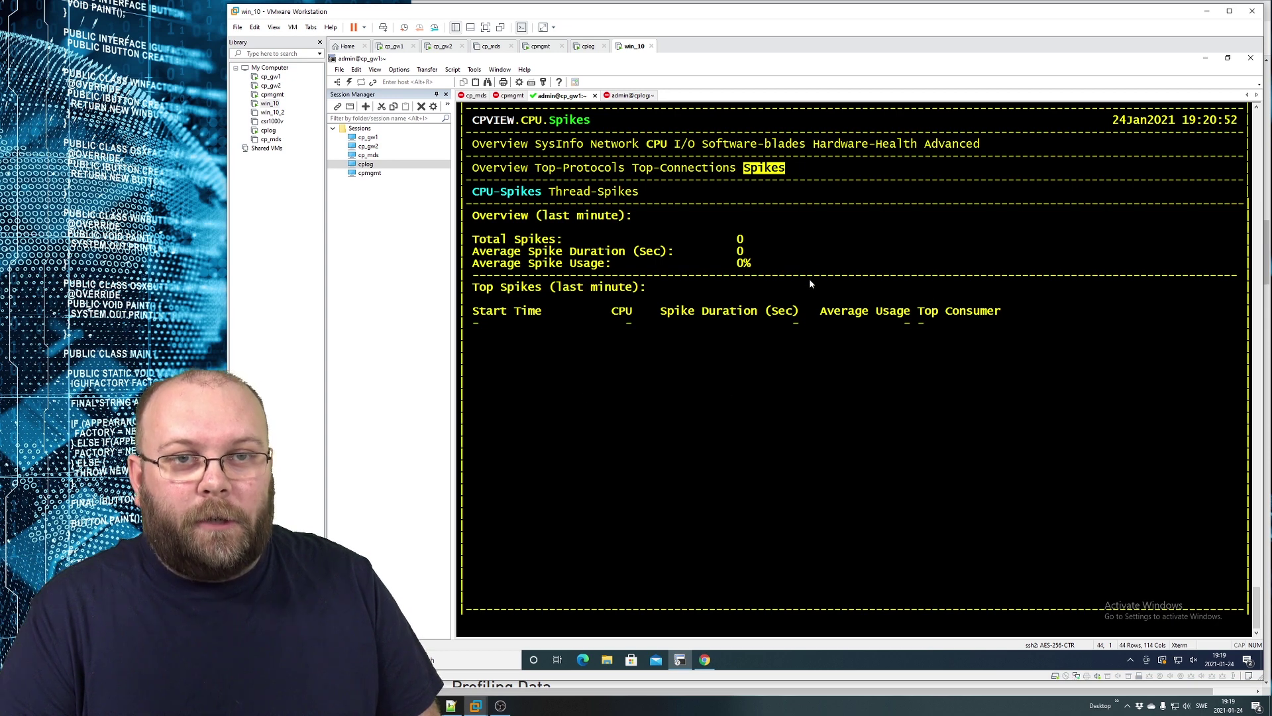
{"action": "key", "text": "Down"}
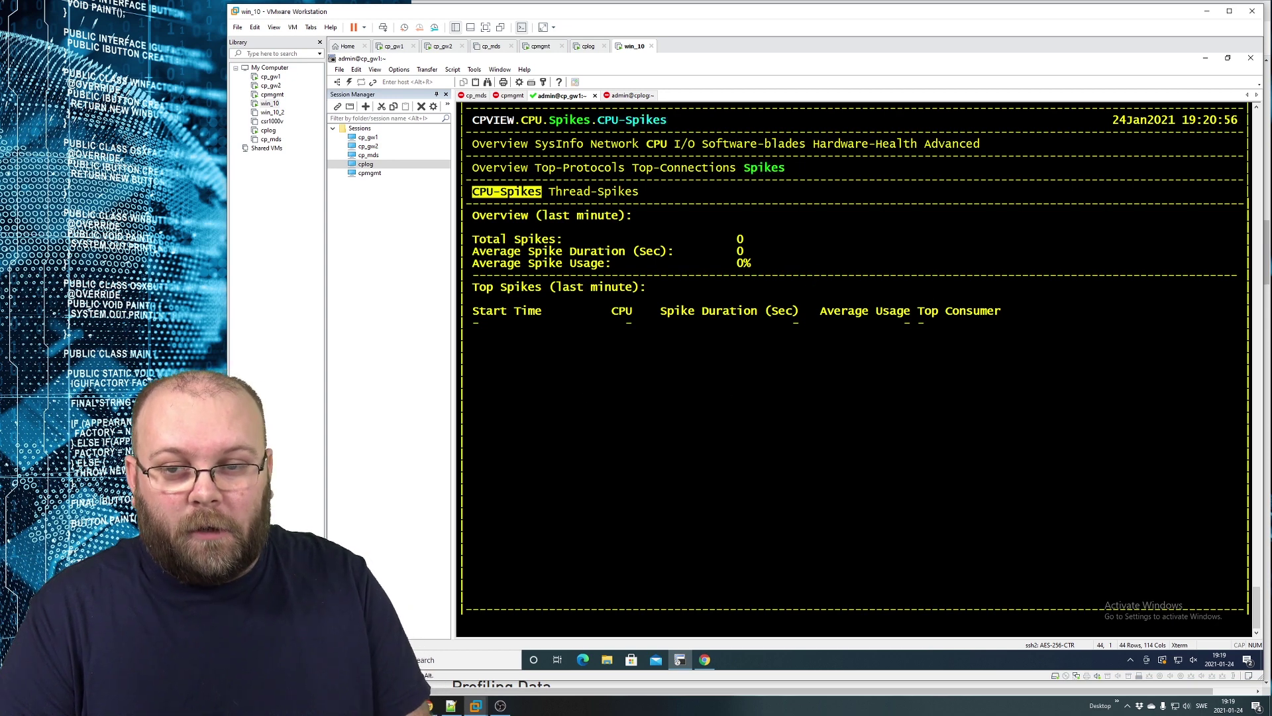
{"action": "key", "text": "Right"}
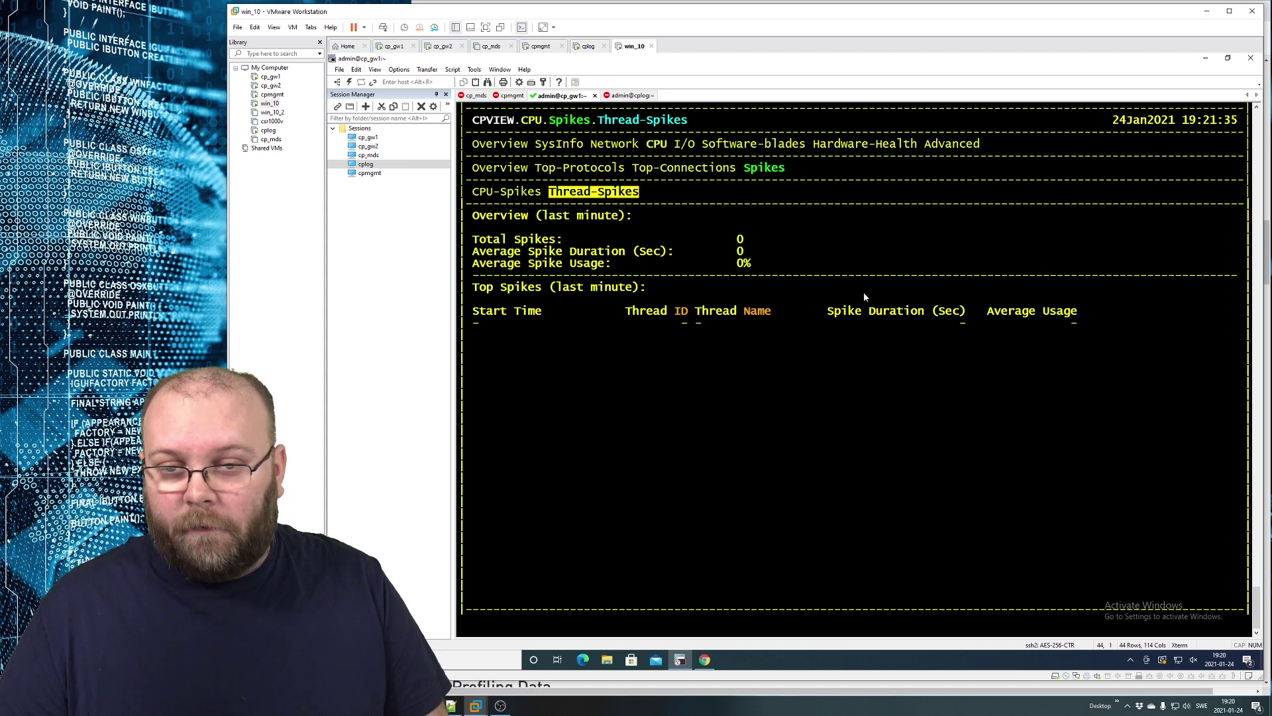
{"action": "type", "text": "q"}
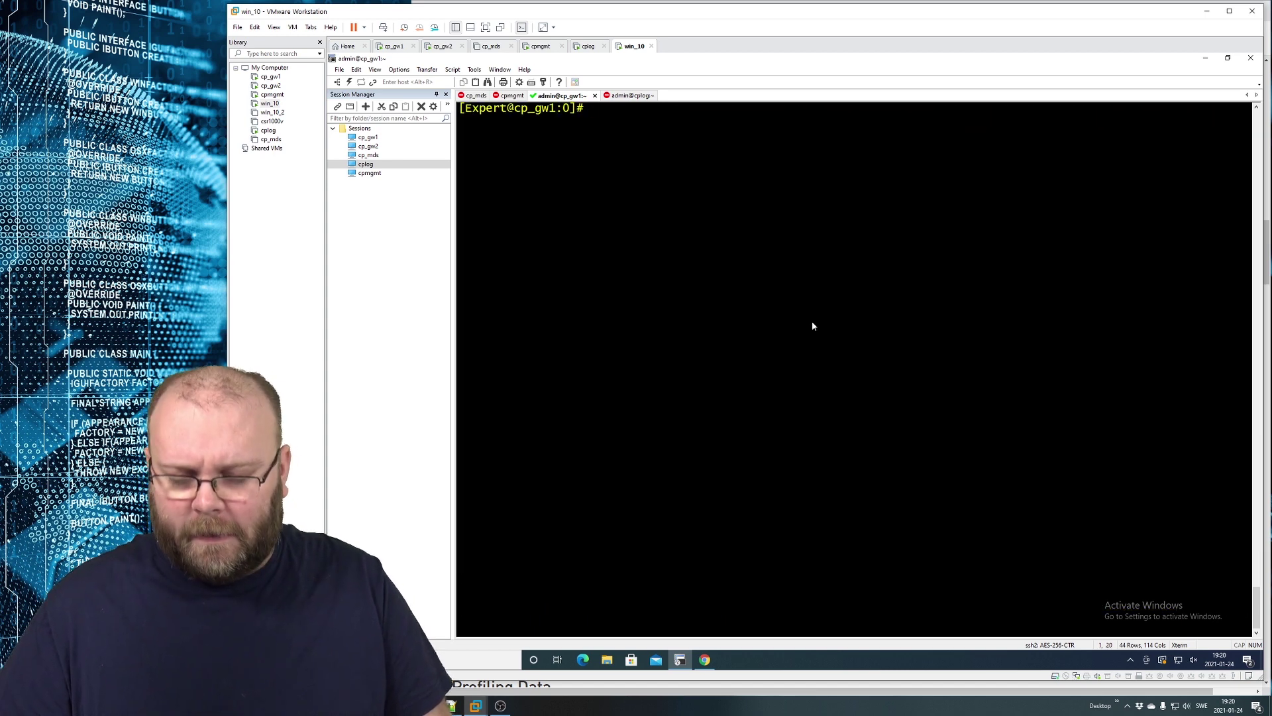
{"action": "type", "text": "cpview -t"}
{"action": "key", "text": "Return"}
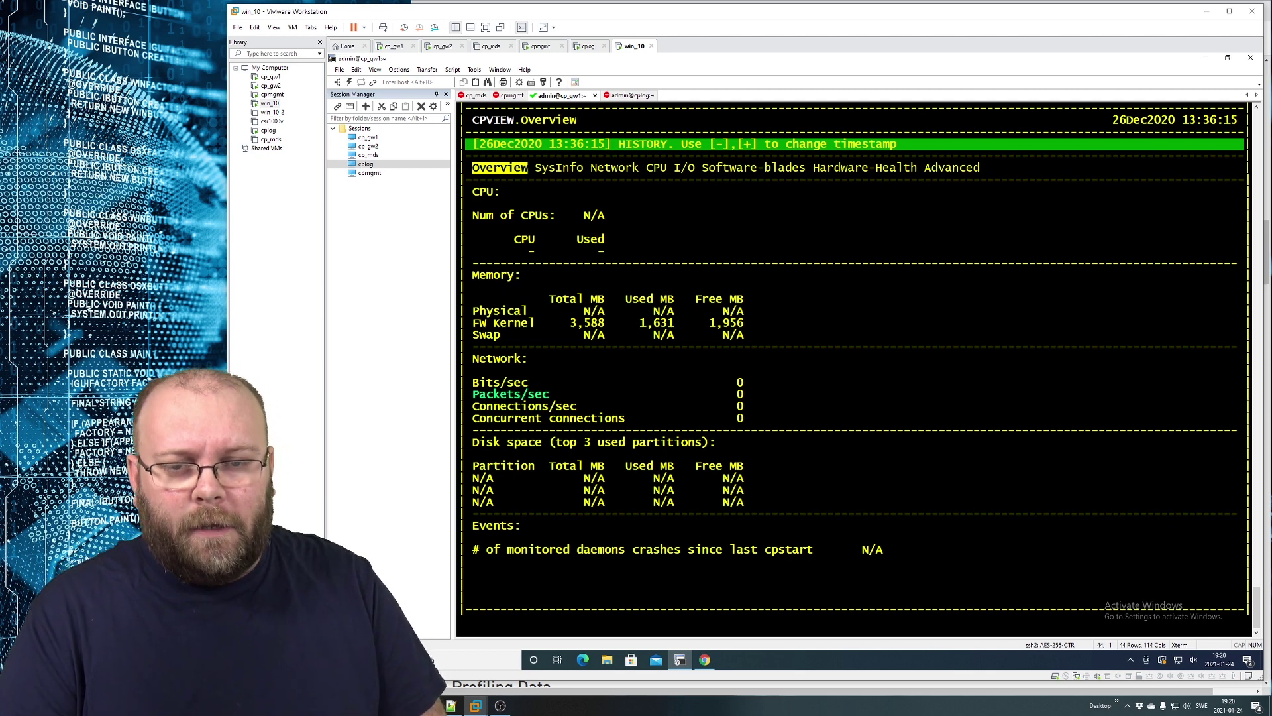
{"action": "key", "text": "plus"}
{"action": "key", "text": "plus"}
{"action": "key", "text": "plus"}
{"action": "key", "text": "plus"}
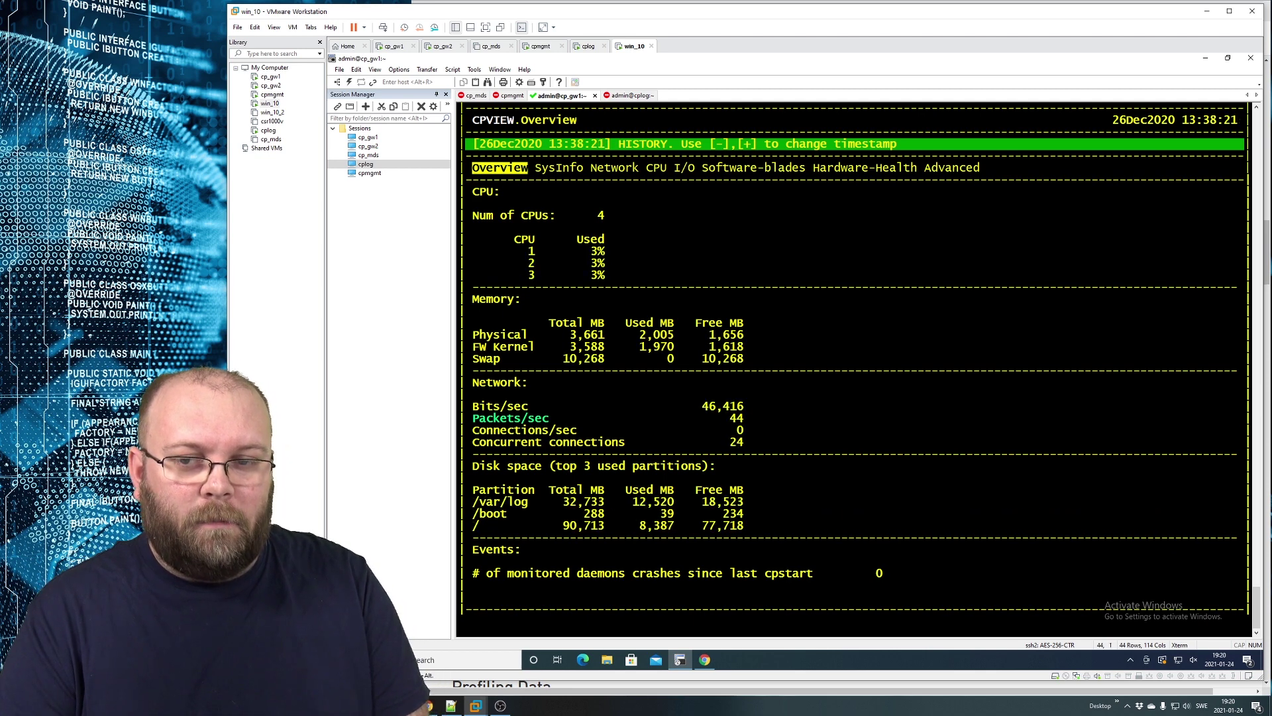
{"action": "key", "text": "plus"}
{"action": "key", "text": "plus"}
{"action": "key", "text": "plus"}
{"action": "key", "text": "minus"}
{"action": "key", "text": "minus"}
{"action": "key", "text": "minus"}
{"action": "key", "text": "minus"}
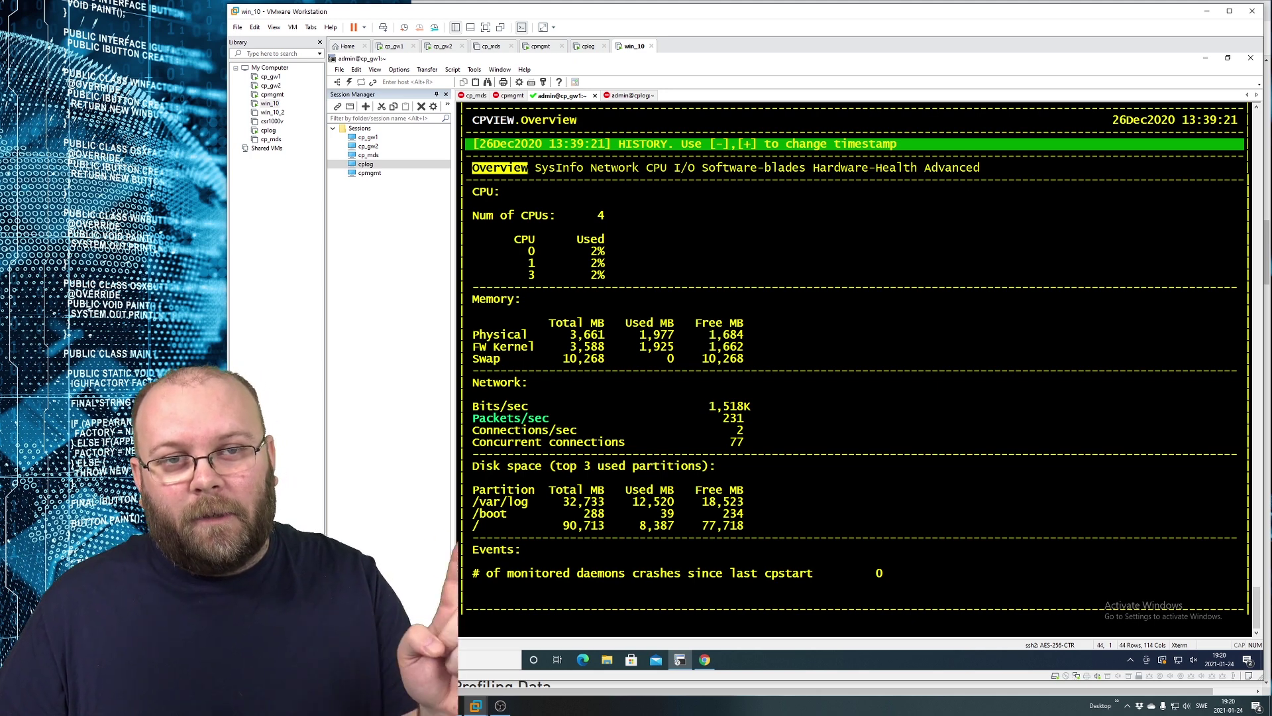
{"action": "key", "text": "q"}
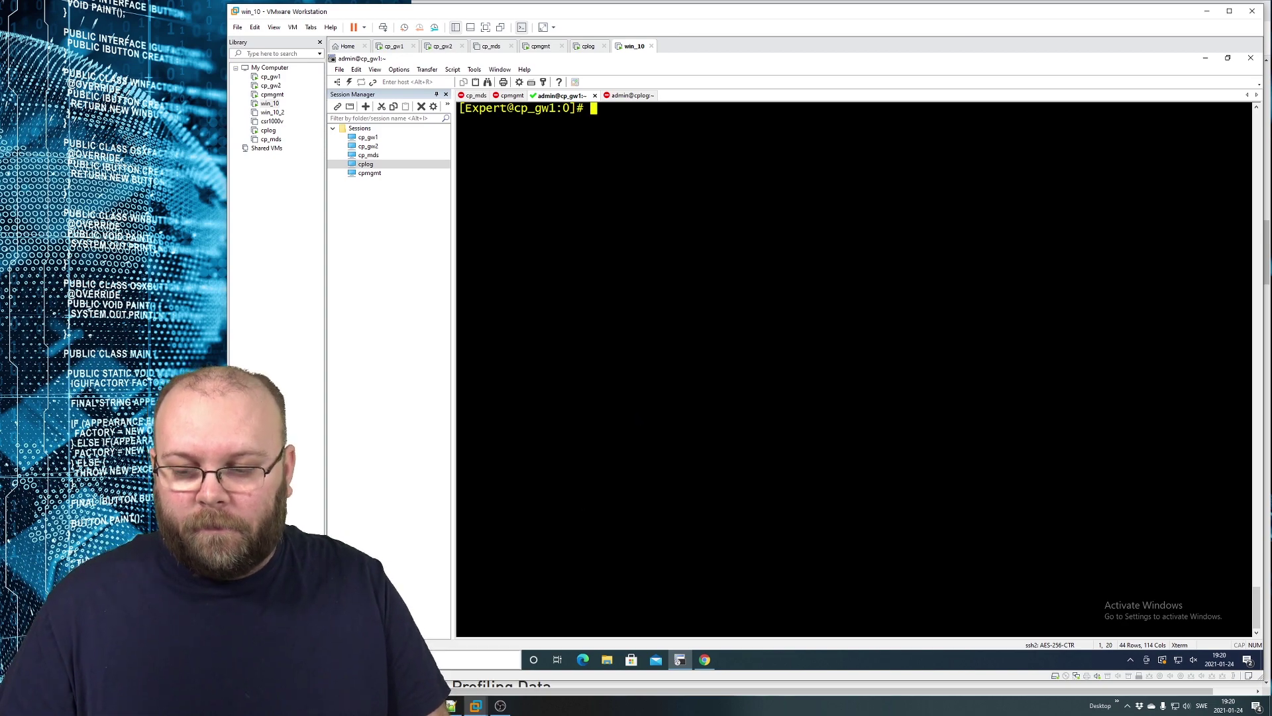
Select the full spike_detective.log path in the article, then bring the win_10 virtual machine forward.
{"action": "key", "text": "alt+Tab"}
{"action": "scroll", "coordinate": [941, 449], "scroll_direction": "up", "scroll_amount": 10}
{"action": "scroll", "coordinate": [945, 460], "scroll_direction": "up", "scroll_amount": 3}
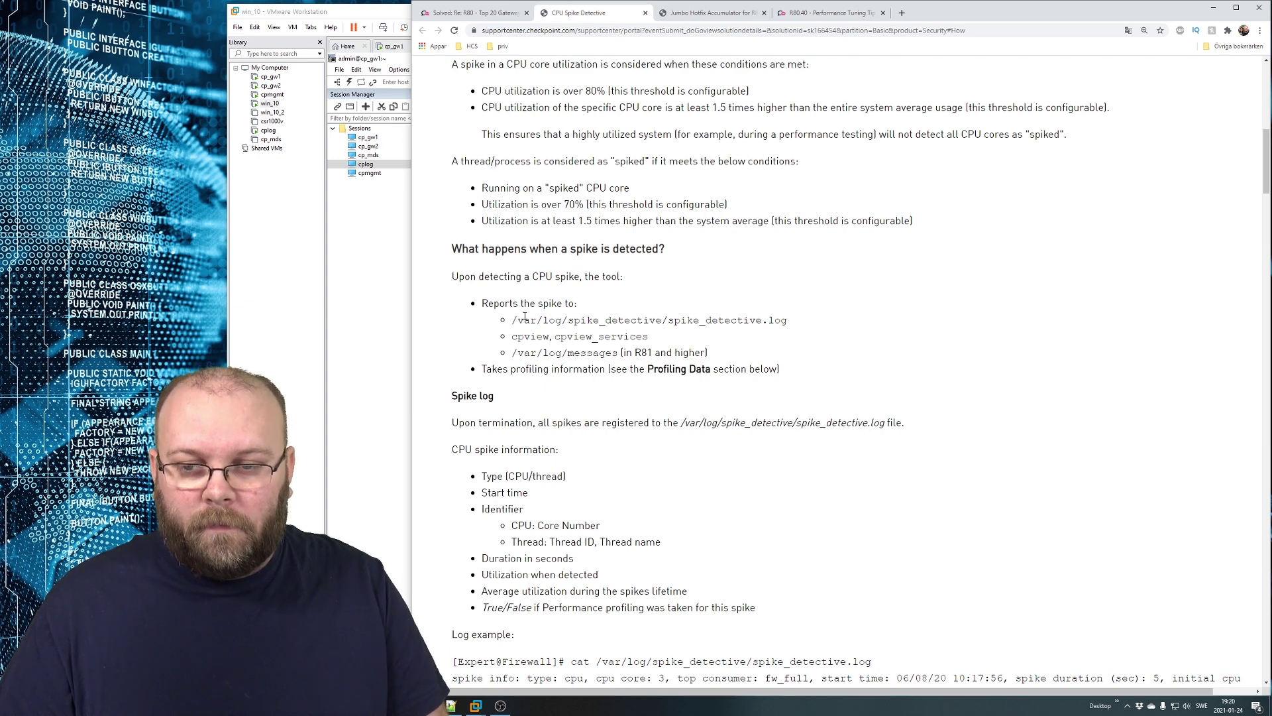
{"action": "left_click_drag", "start_coordinate": [512, 321], "coordinate": [792, 326]}
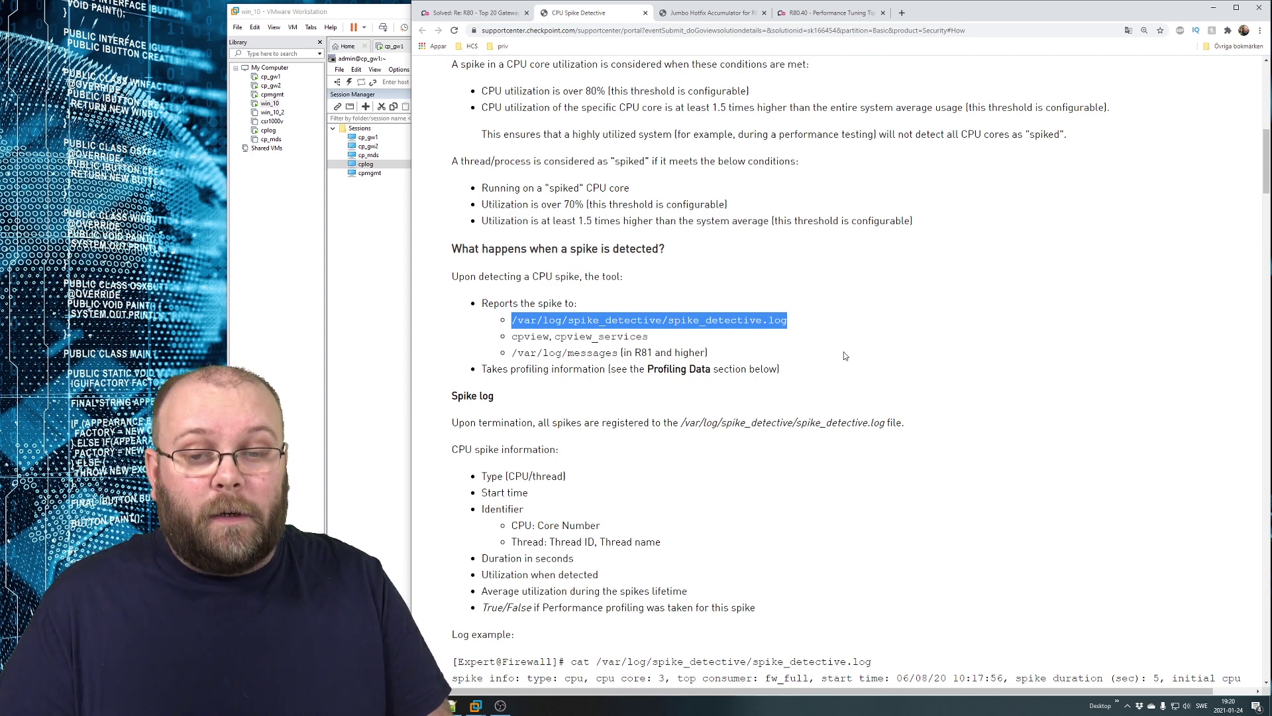
{"action": "left_click", "coordinate": [799, 319]}
{"action": "left_click_drag", "start_coordinate": [787, 320], "coordinate": [511, 320]}
{"action": "key", "text": "ctrl+c"}
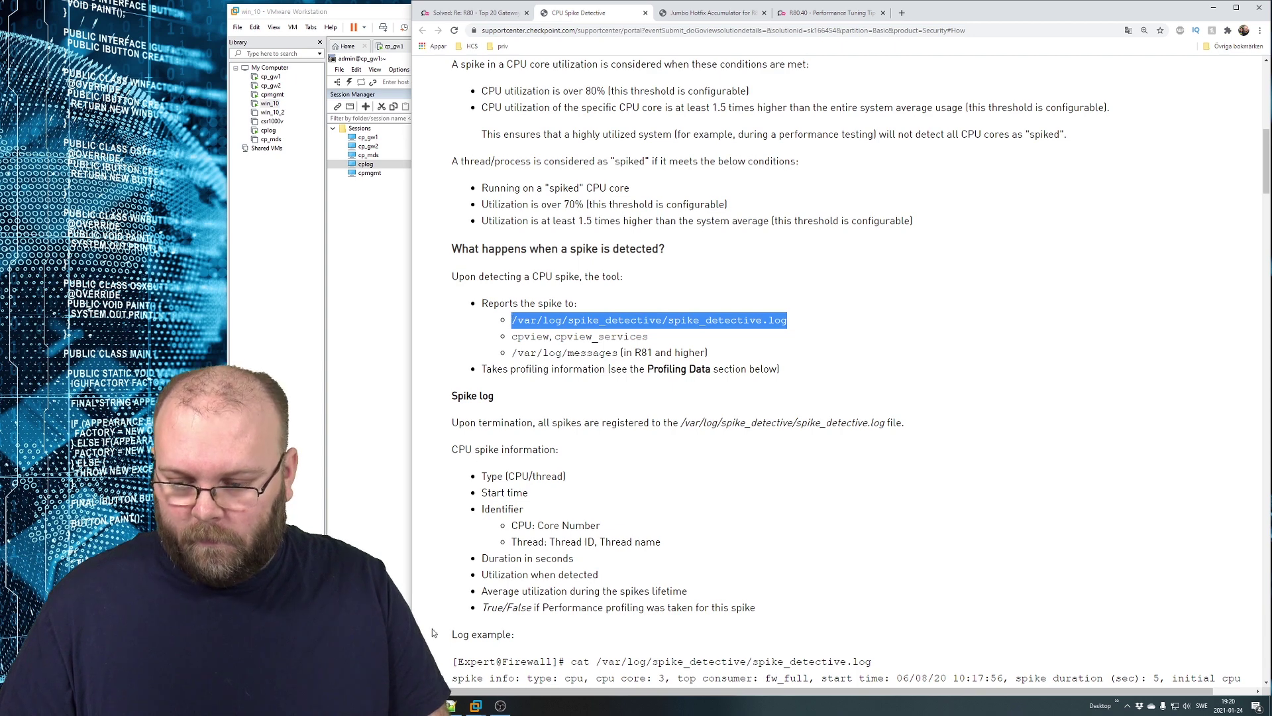
{"action": "left_click", "coordinate": [475, 706]}
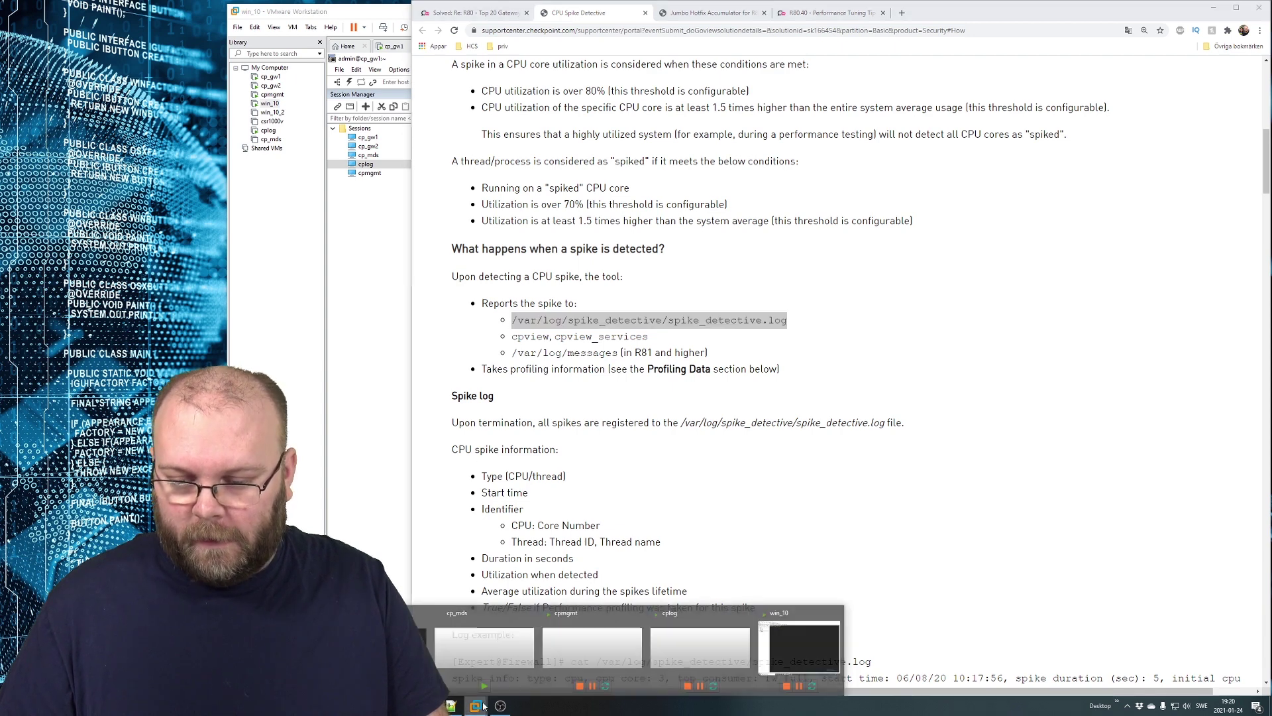
{"action": "left_click", "coordinate": [810, 646]}
Run cat on the pasted spike_detective.log path to list its spike entries.
{"action": "type", "text": "cat"}
{"action": "right_click", "coordinate": [672, 121]}
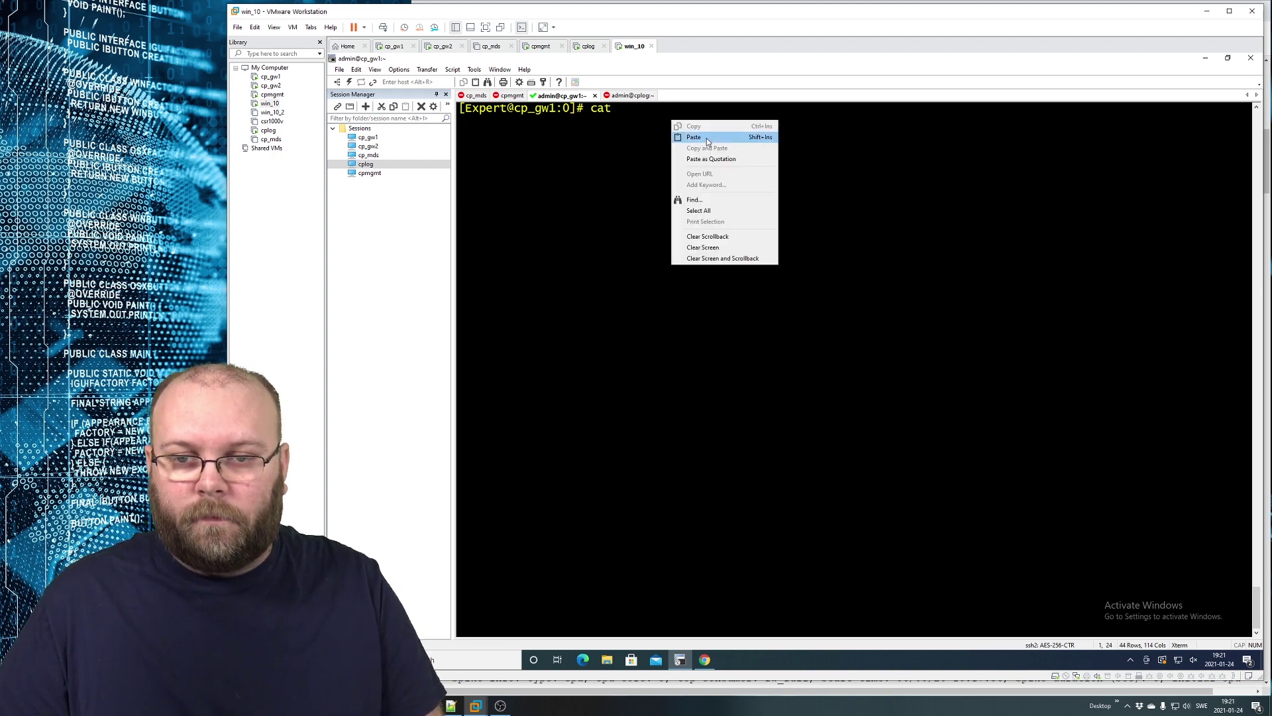
{"action": "left_click", "coordinate": [705, 139]}
{"action": "key", "text": "Return"}
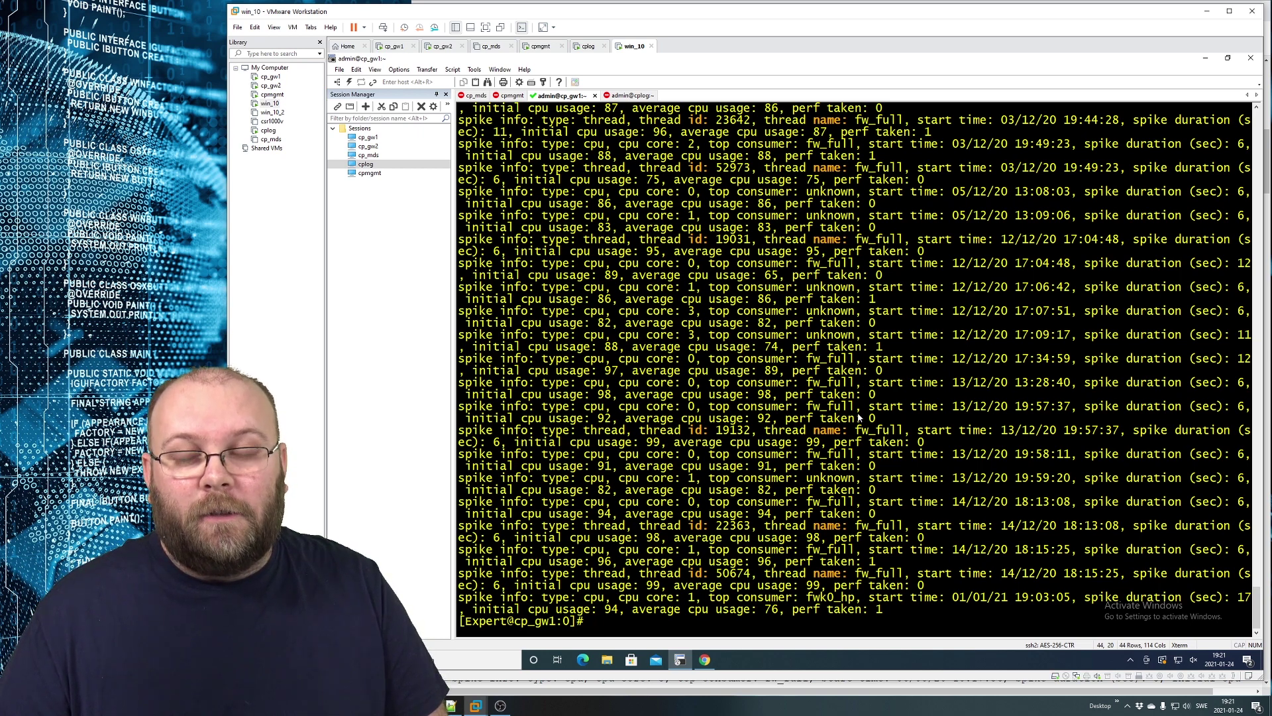
Copy the /var/log/messages path from the article and cat it on the gateway.
{"action": "key", "text": "alt+Tab"}
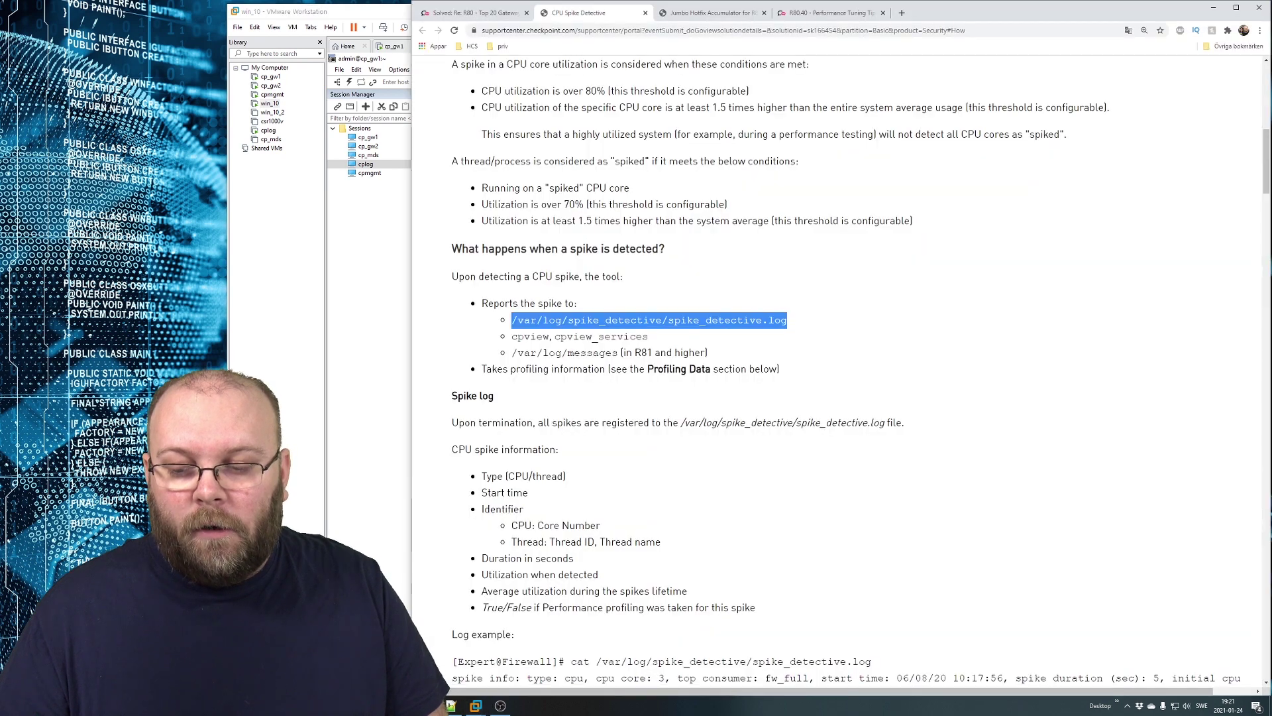
{"action": "left_click_drag", "start_coordinate": [619, 352], "coordinate": [511, 354]}
{"action": "key", "text": "ctrl+c"}
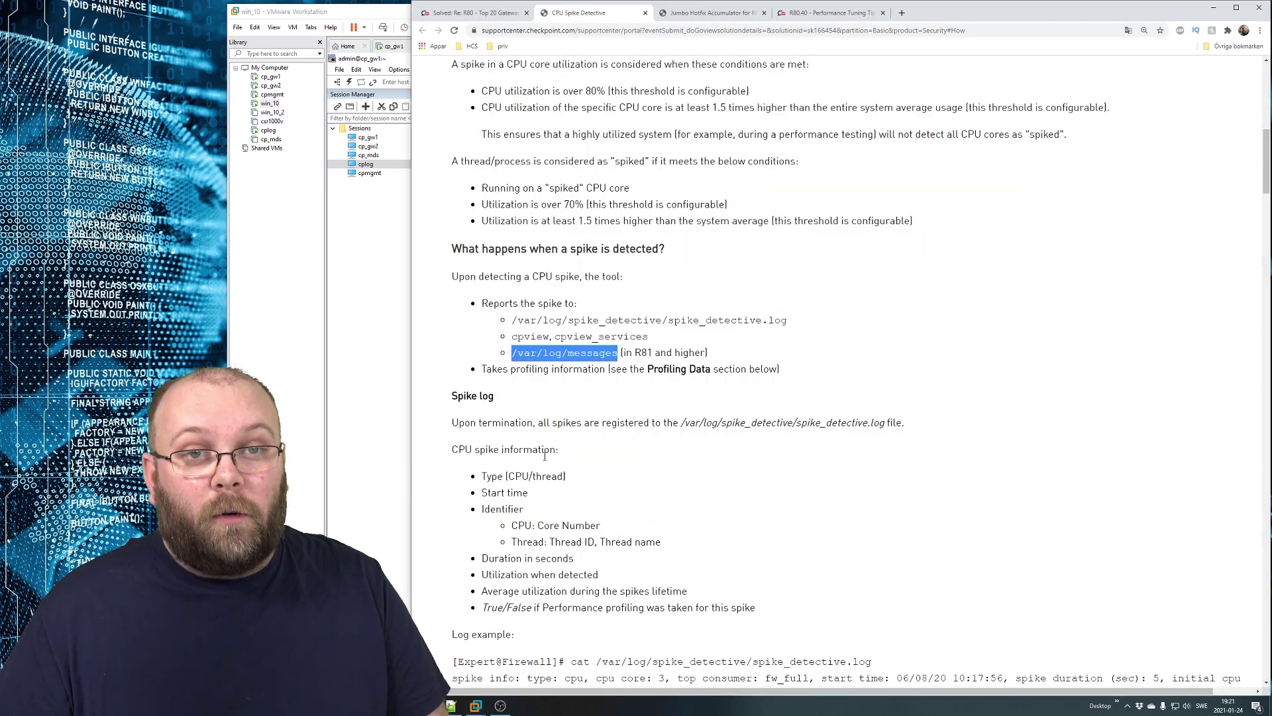
{"action": "key", "text": "alt+Tab"}
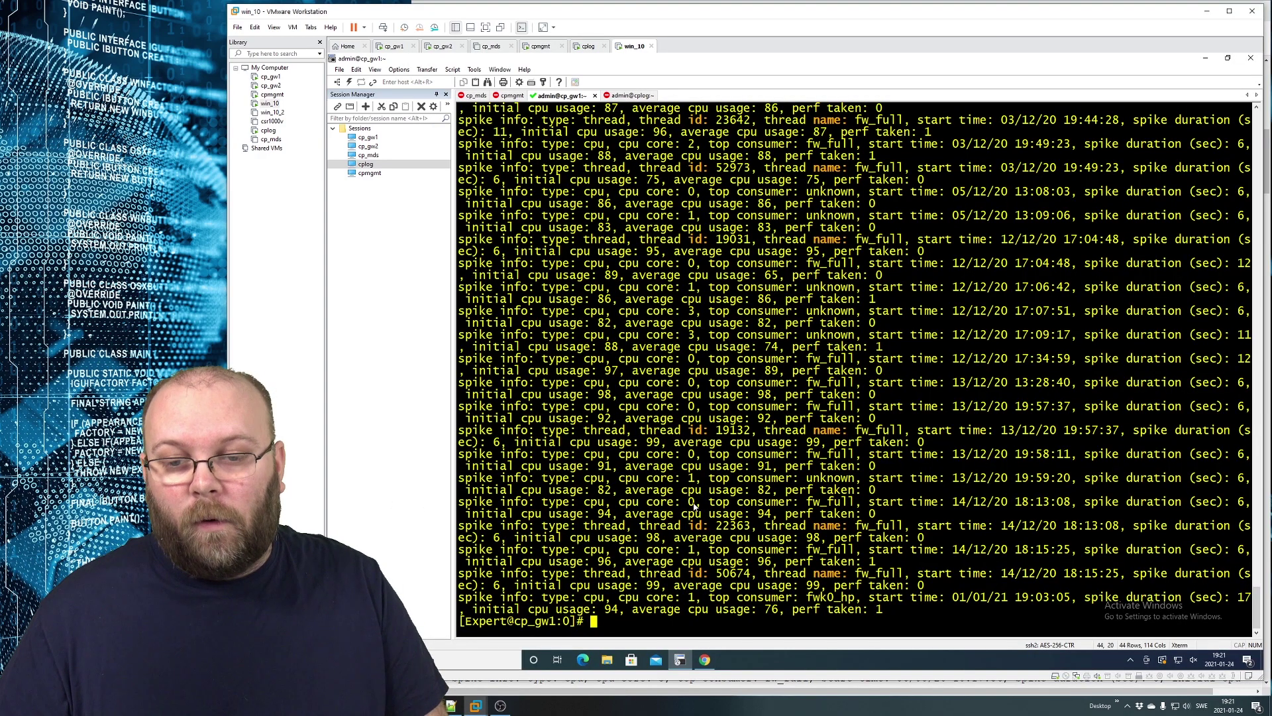
{"action": "type", "text": "cat"}
{"action": "right_click", "coordinate": [866, 431]}
{"action": "left_click", "coordinate": [910, 448]}
{"action": "key", "text": "Return"}
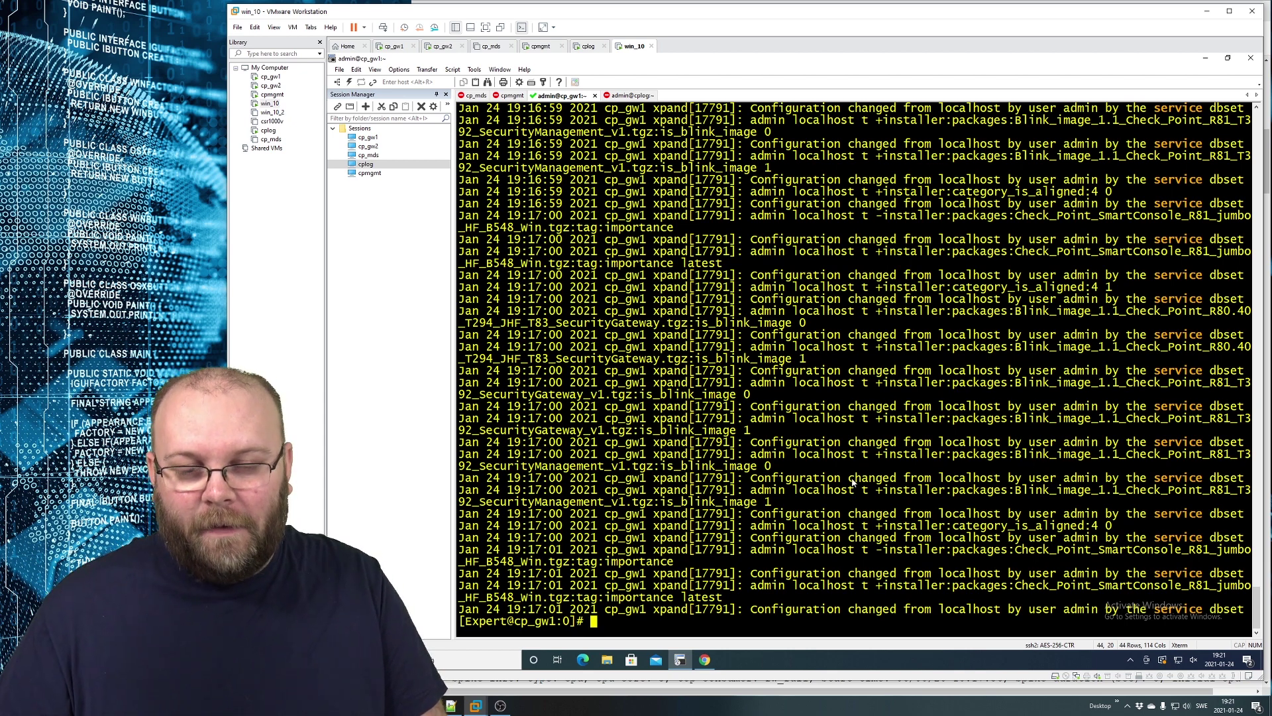
Return to the sk166454 article, deselect the log path, and scroll to the Usage and Disabling/Enabling sections.
{"action": "key", "text": "alt+Tab"}
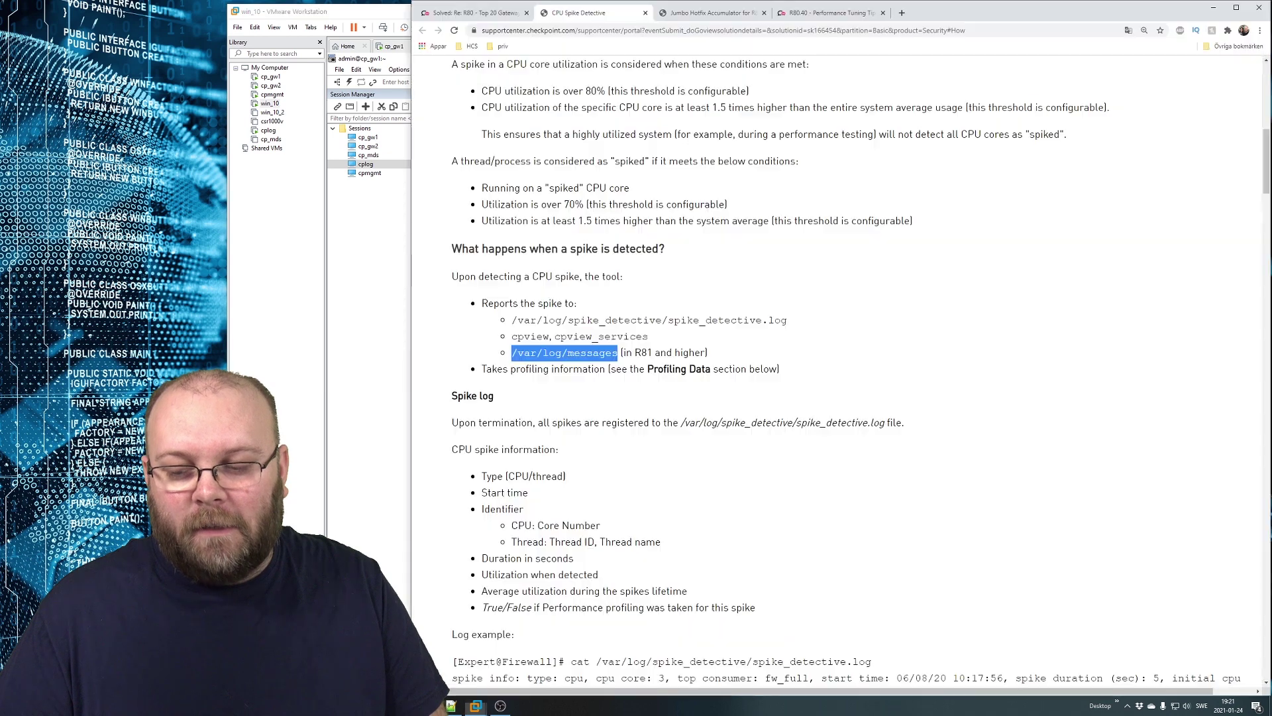
{"action": "left_click", "coordinate": [696, 454]}
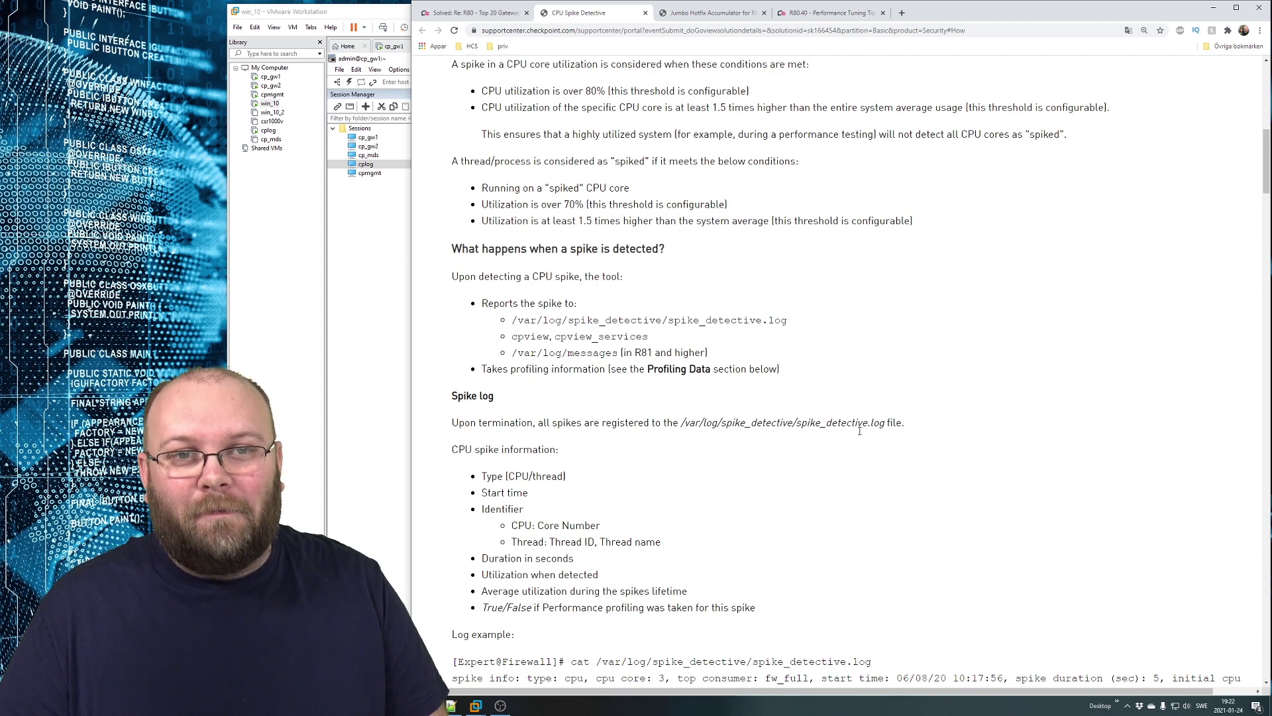
{"action": "scroll", "coordinate": [909, 428], "scroll_direction": "down", "scroll_amount": 15}
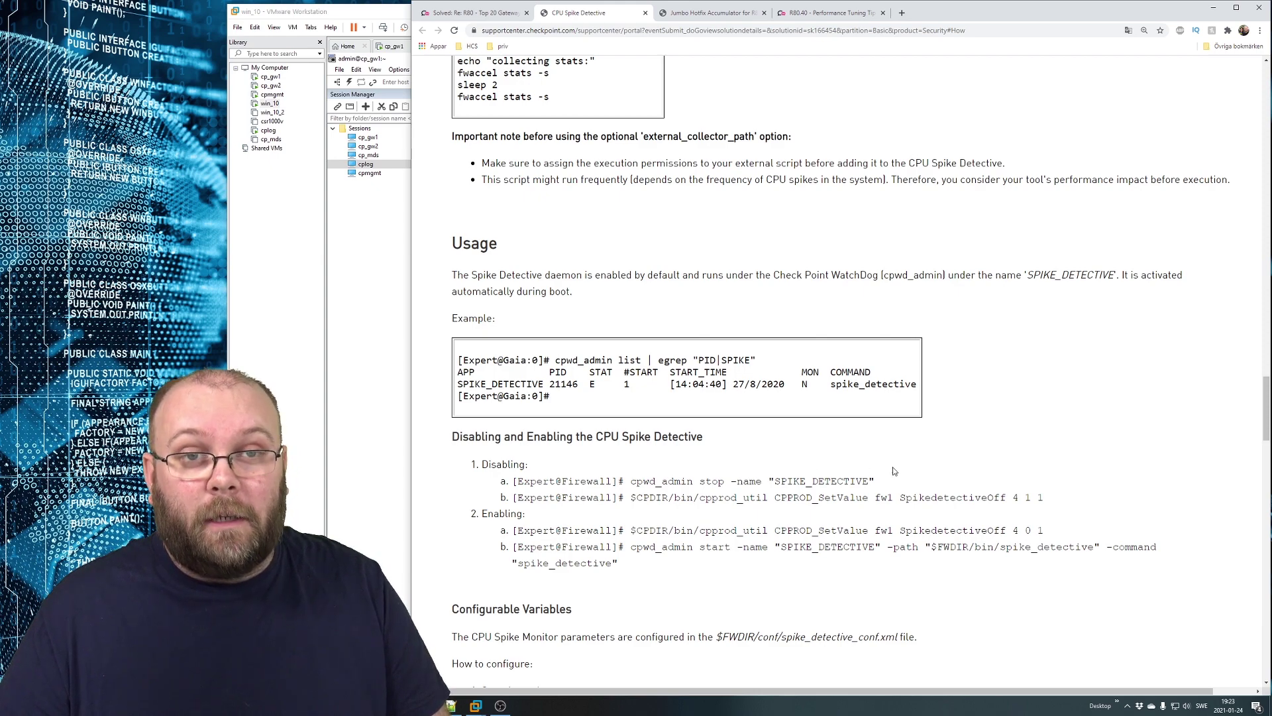
Scroll to Configurable Variables and select the 'cpwd_admin stop -name "SPIKE_DETECTIVE"' command.
{"action": "scroll", "coordinate": [889, 474], "scroll_direction": "down", "scroll_amount": 6}
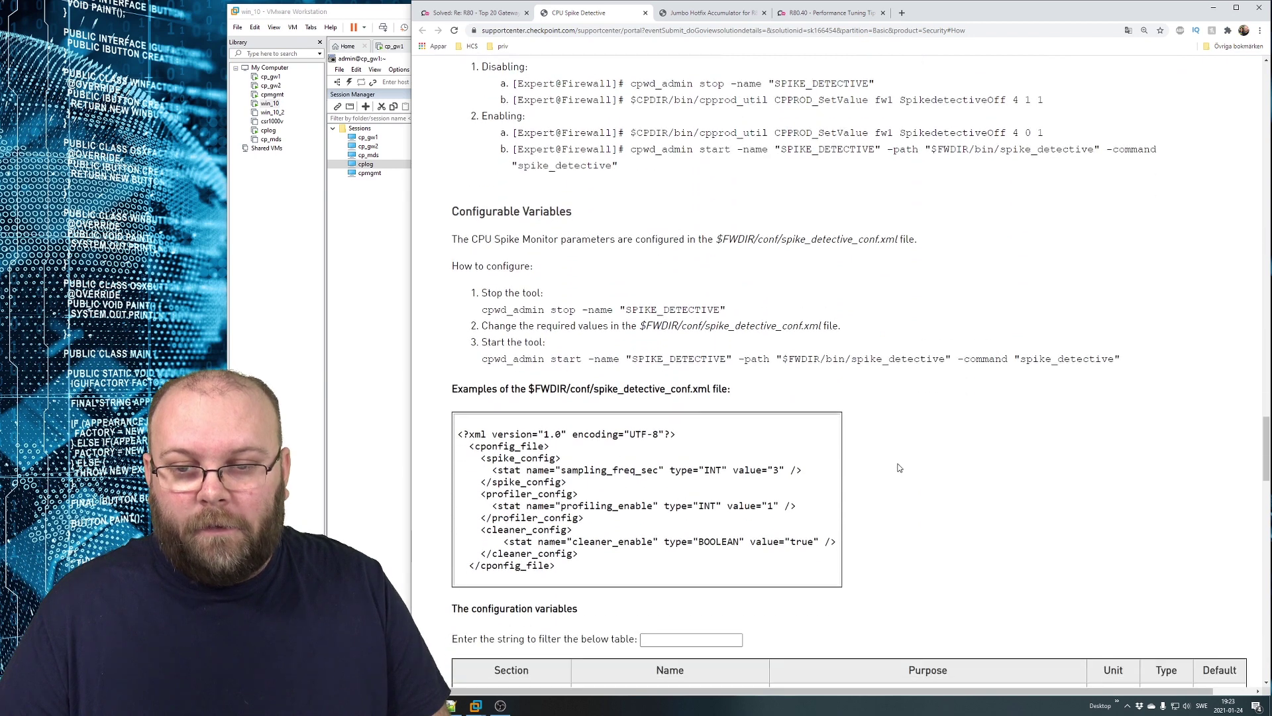
{"action": "scroll", "coordinate": [900, 468], "scroll_direction": "down", "scroll_amount": 1}
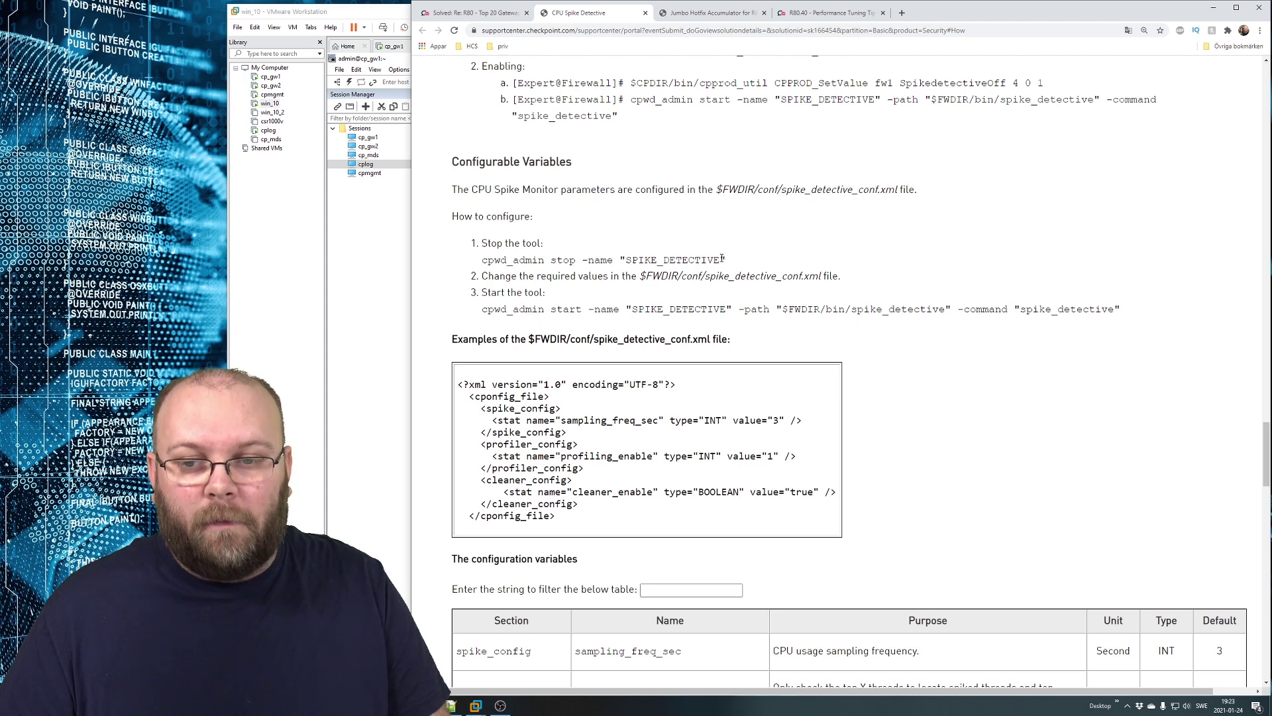
{"action": "left_click_drag", "start_coordinate": [729, 261], "coordinate": [485, 258]}
{"action": "key", "text": "ctrl+c"}
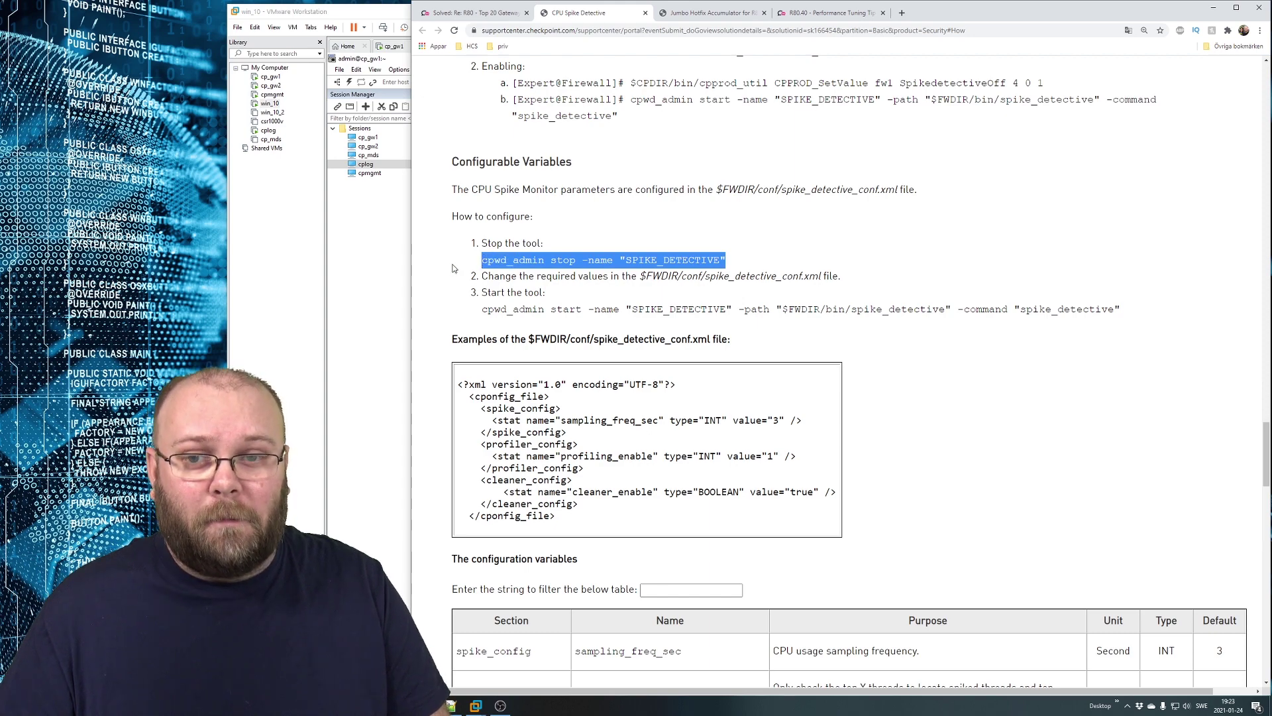
Clear the gateway terminal screen in SecureCRT.
{"action": "left_click", "coordinate": [401, 261]}
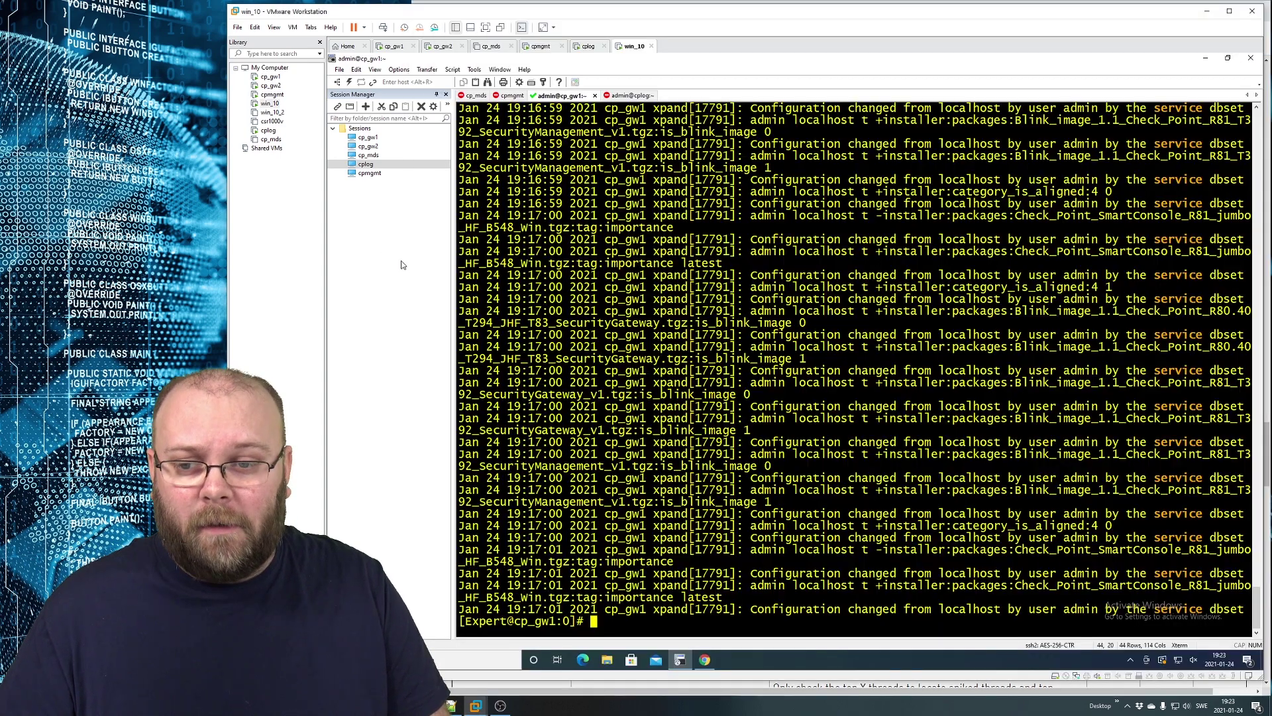
{"action": "right_click", "coordinate": [666, 624]}
{"action": "left_click", "coordinate": [626, 517]}
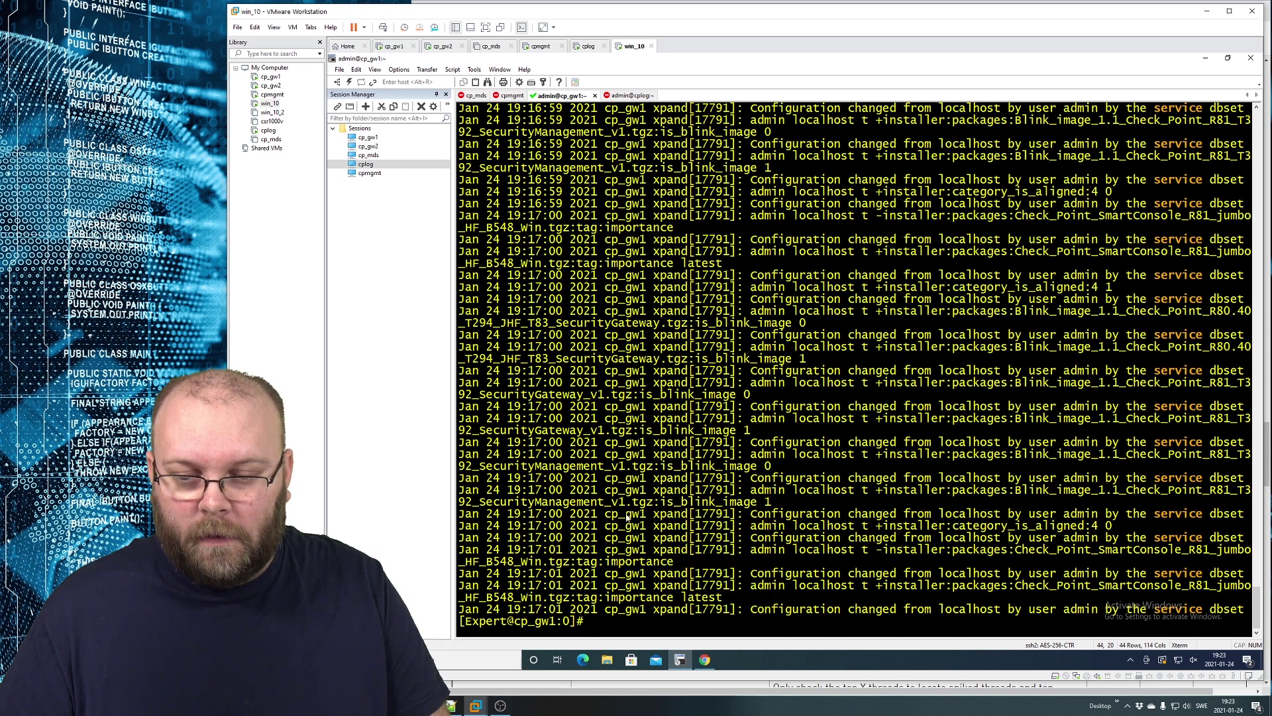
{"action": "type", "text": "clear"}
{"action": "key", "text": "Return"}
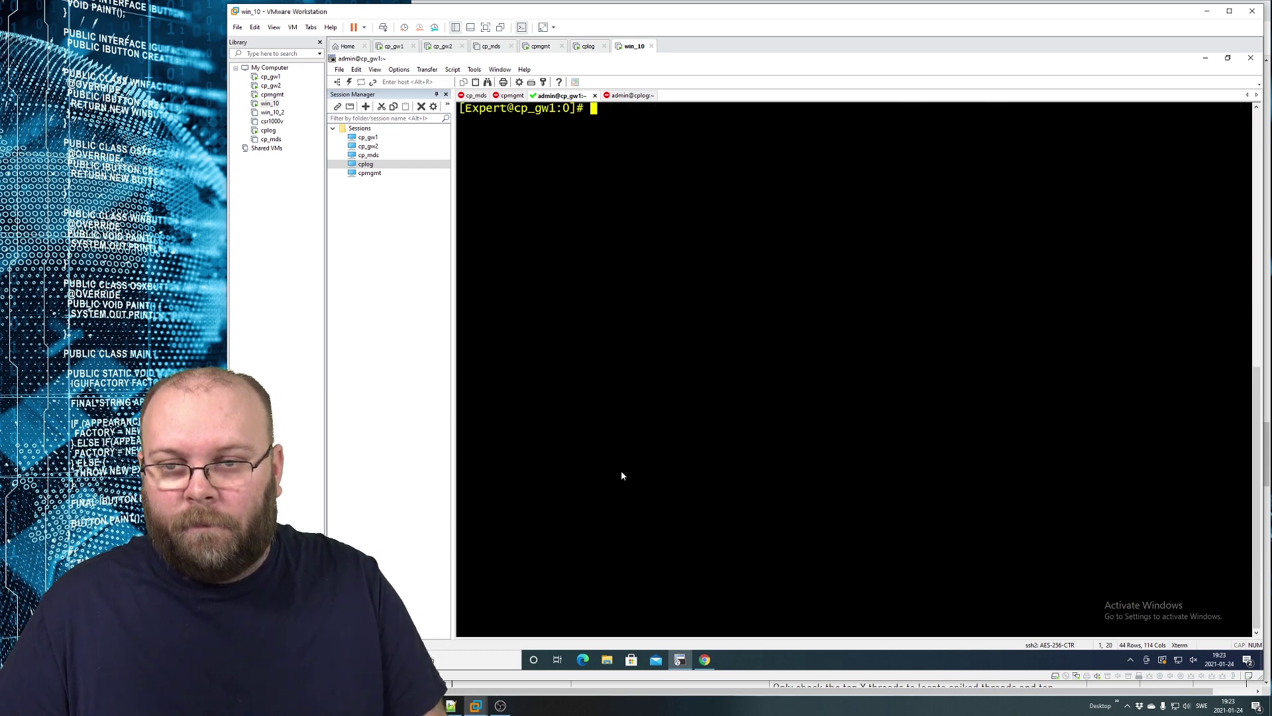
Run the pasted cpwd_admin stop command for SPIKE_DETECTIVE and confirm the process terminated.
{"action": "right_click", "coordinate": [633, 235]}
{"action": "left_click", "coordinate": [664, 257]}
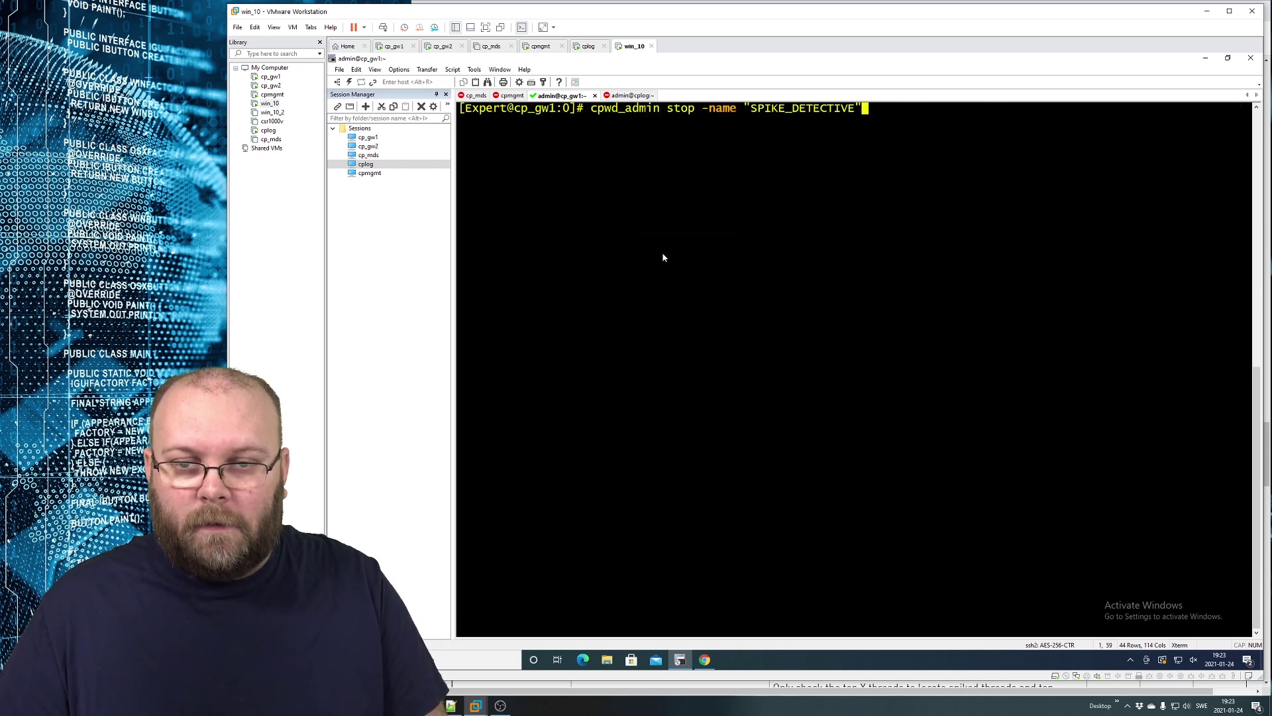
{"action": "key", "text": "Return"}
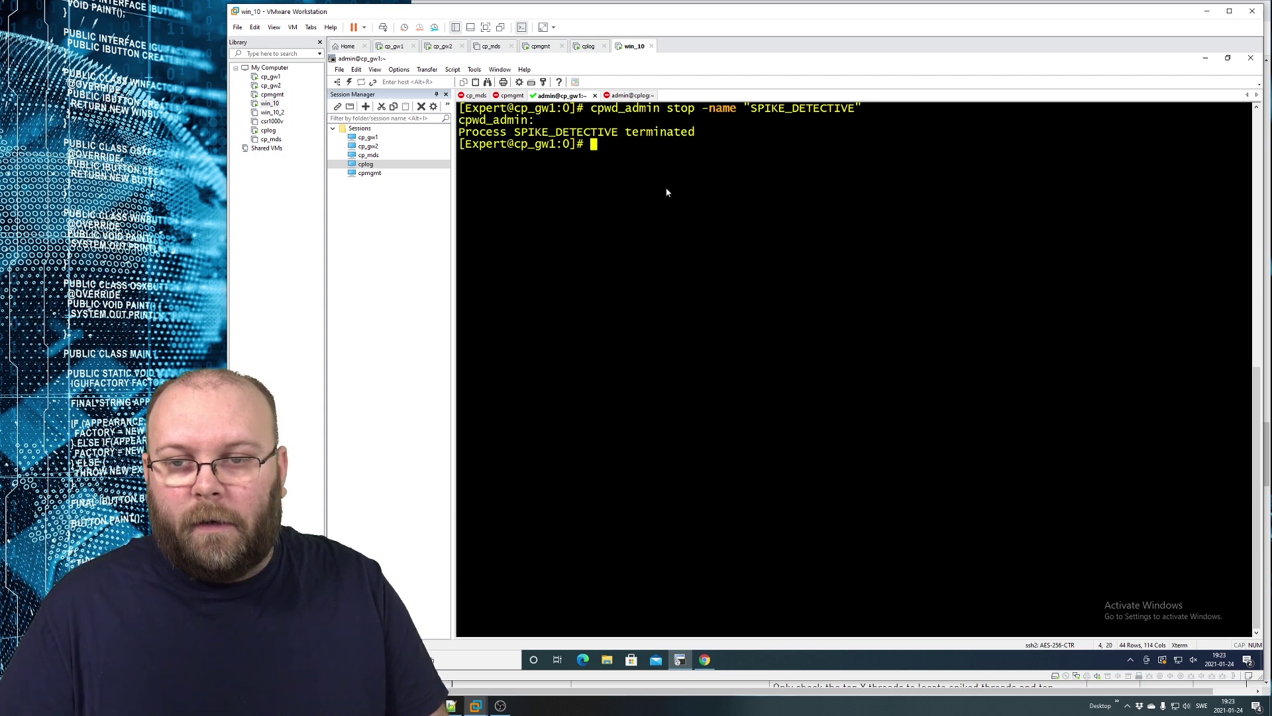
{"action": "left_click_drag", "start_coordinate": [696, 131], "coordinate": [467, 136]}
{"action": "left_click", "coordinate": [624, 333]}
Copy the spike_detective_conf.xml path from the article and open it in vi on the gateway.
{"action": "key", "text": "alt+Tab"}
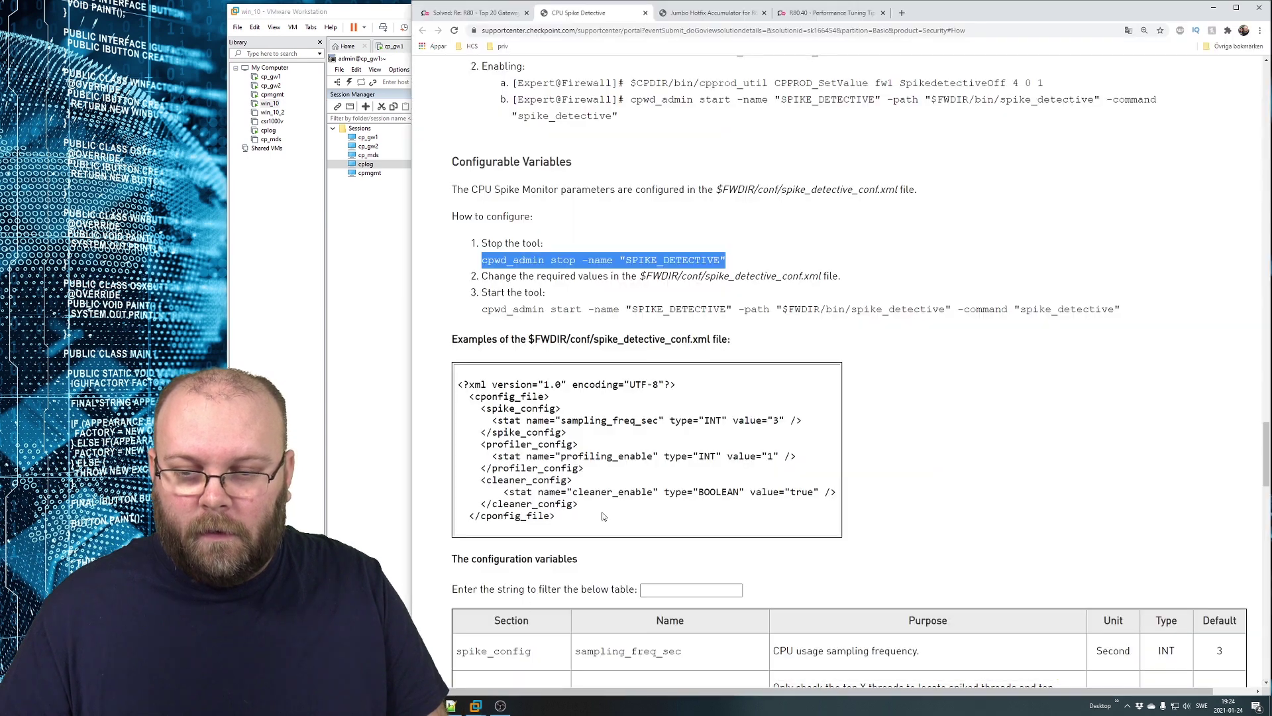
{"action": "left_click", "coordinate": [834, 277]}
{"action": "left_click_drag", "start_coordinate": [825, 277], "coordinate": [640, 273]}
{"action": "key", "text": "ctrl+c"}
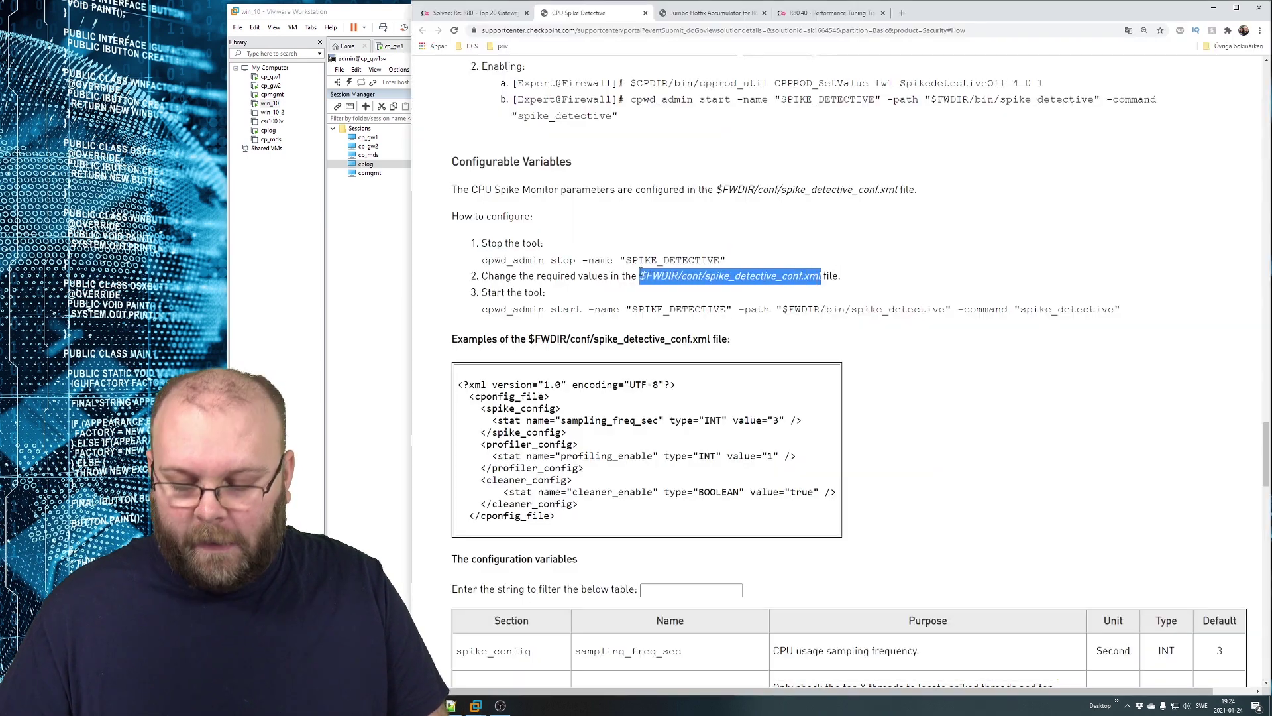
{"action": "key", "text": "alt+Tab"}
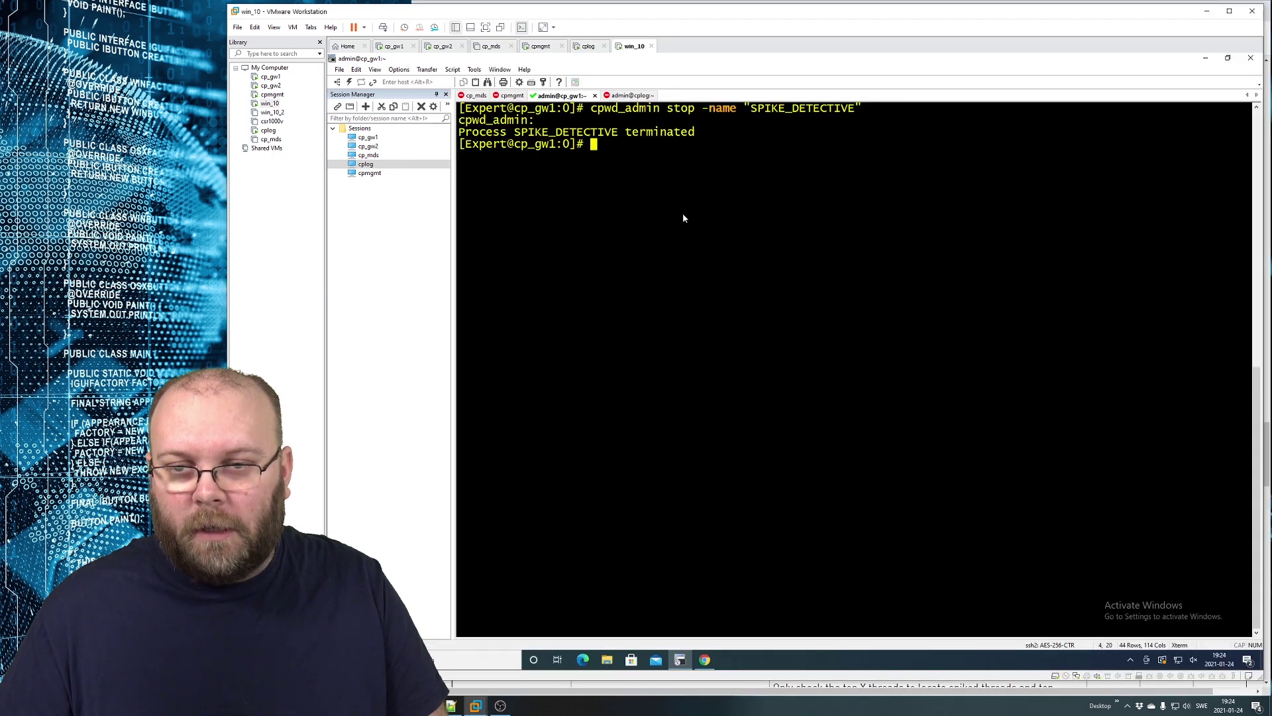
{"action": "type", "text": "vi"}
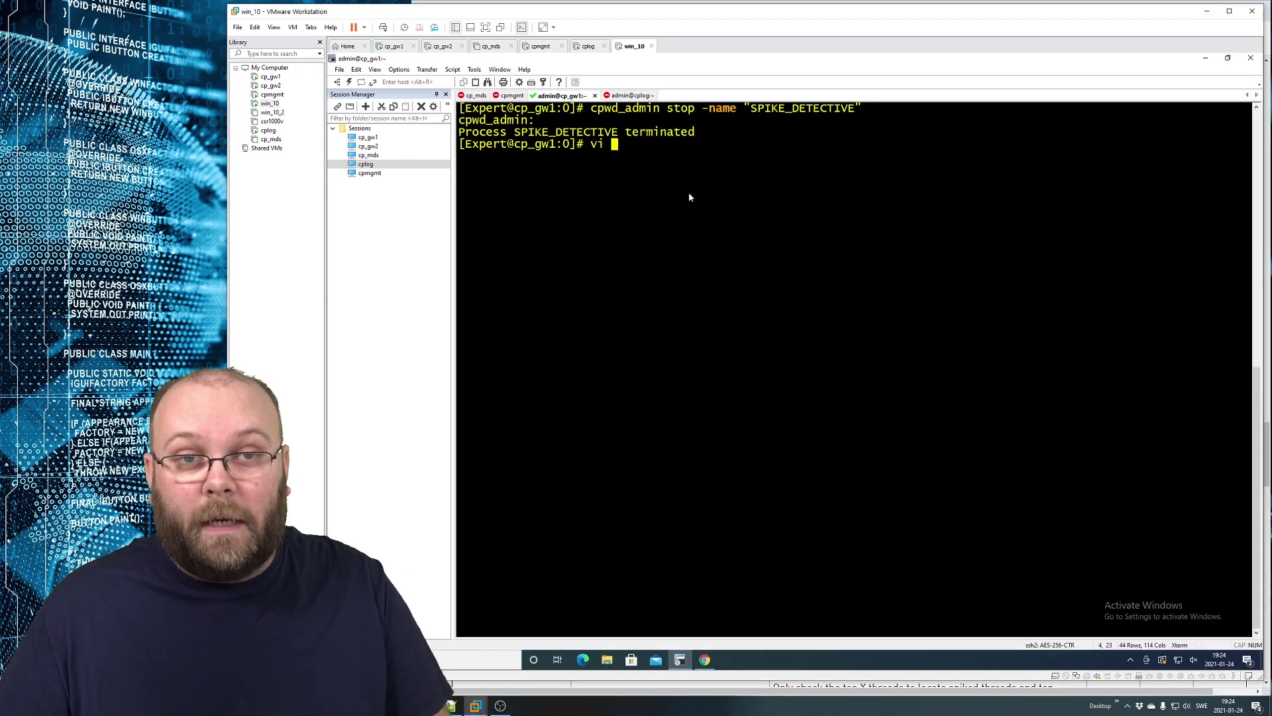
{"action": "right_click", "coordinate": [662, 163]}
{"action": "left_click", "coordinate": [691, 174]}
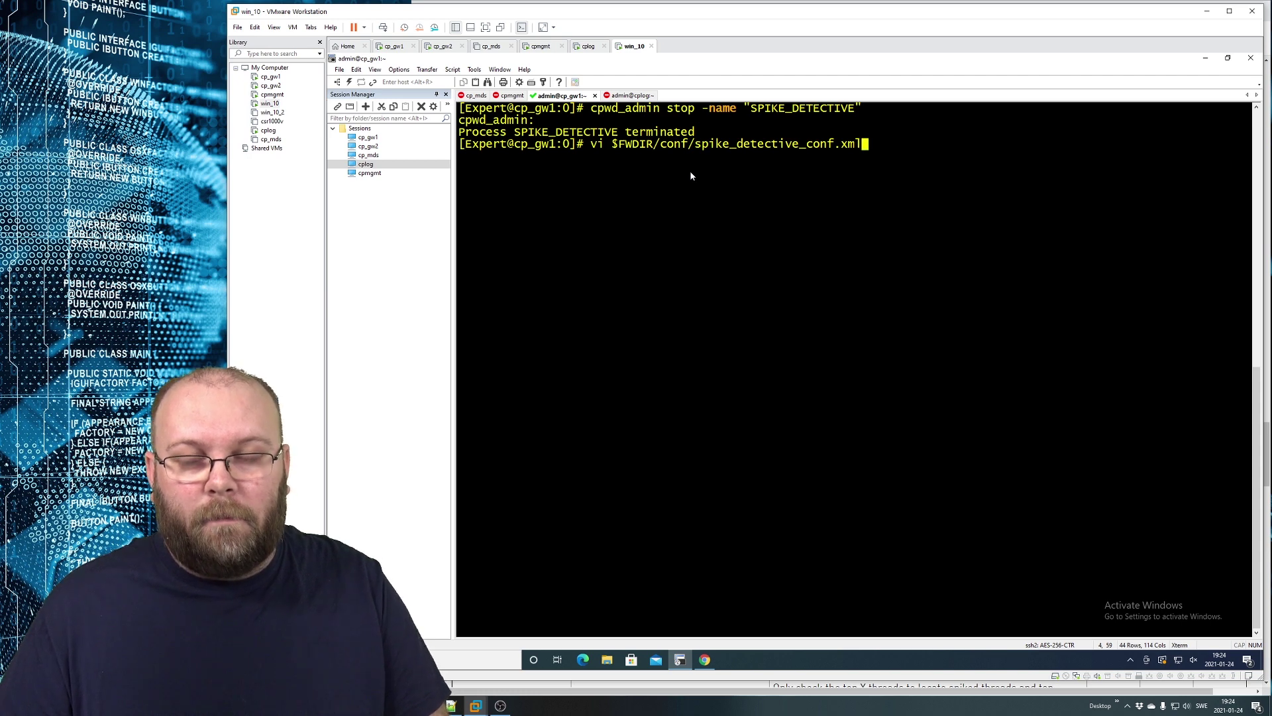
{"action": "key", "text": "Return"}
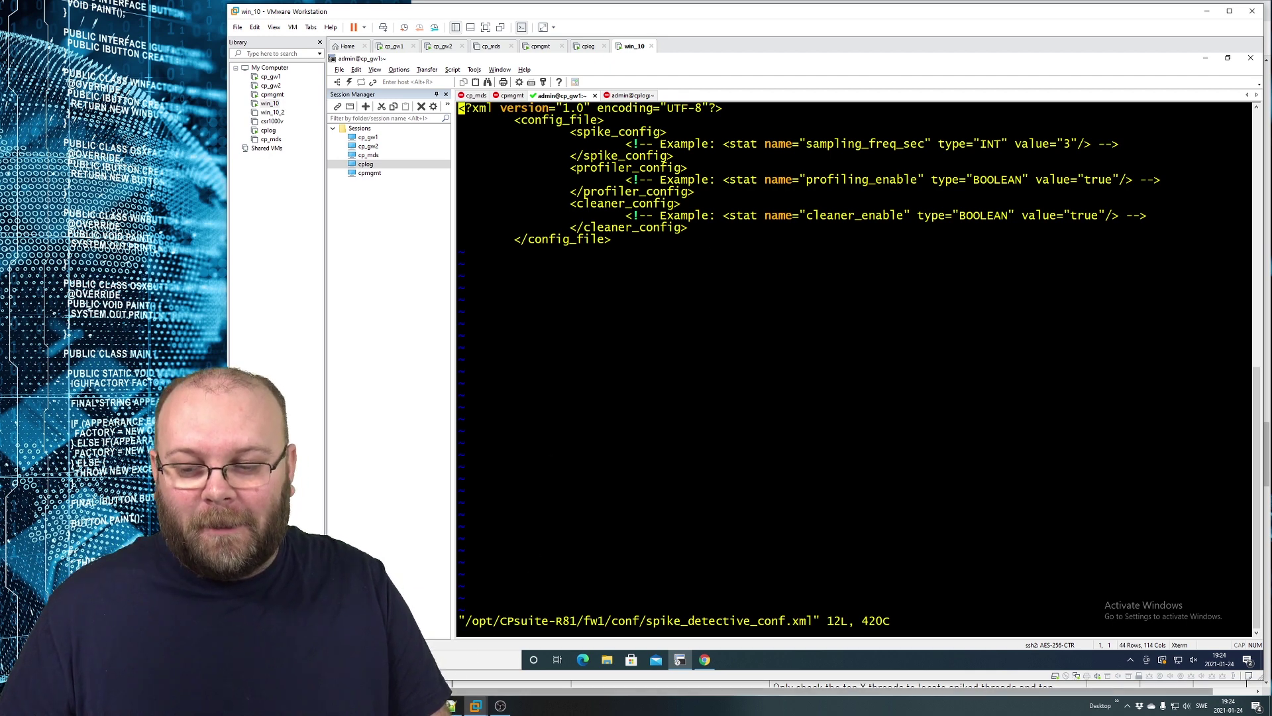
Go back to the sk166454 article and deselect the spike_detective_conf.xml path.
{"action": "key", "text": "alt+Tab"}
{"action": "left_click", "coordinate": [909, 379]}
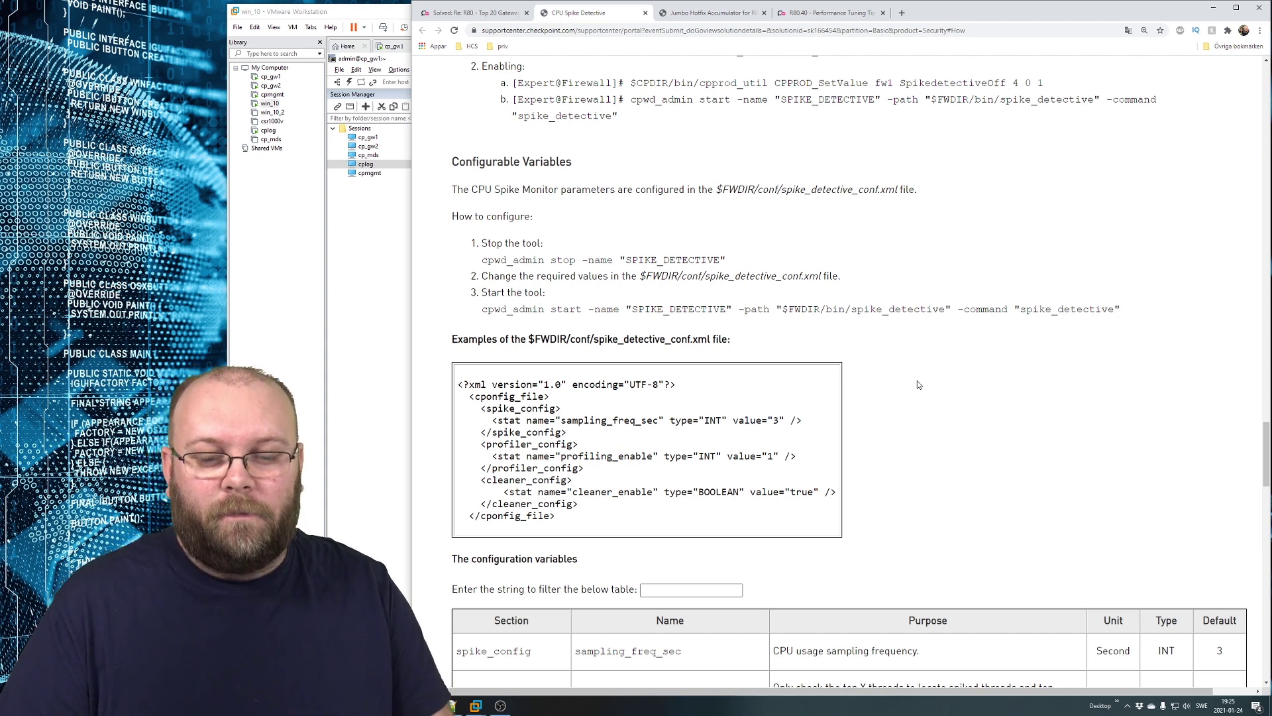
Scroll up to the CPView examples showing CPU Spikes and Thread Spikes.
{"action": "scroll", "coordinate": [1207, 232], "scroll_direction": "up", "scroll_amount": 15}
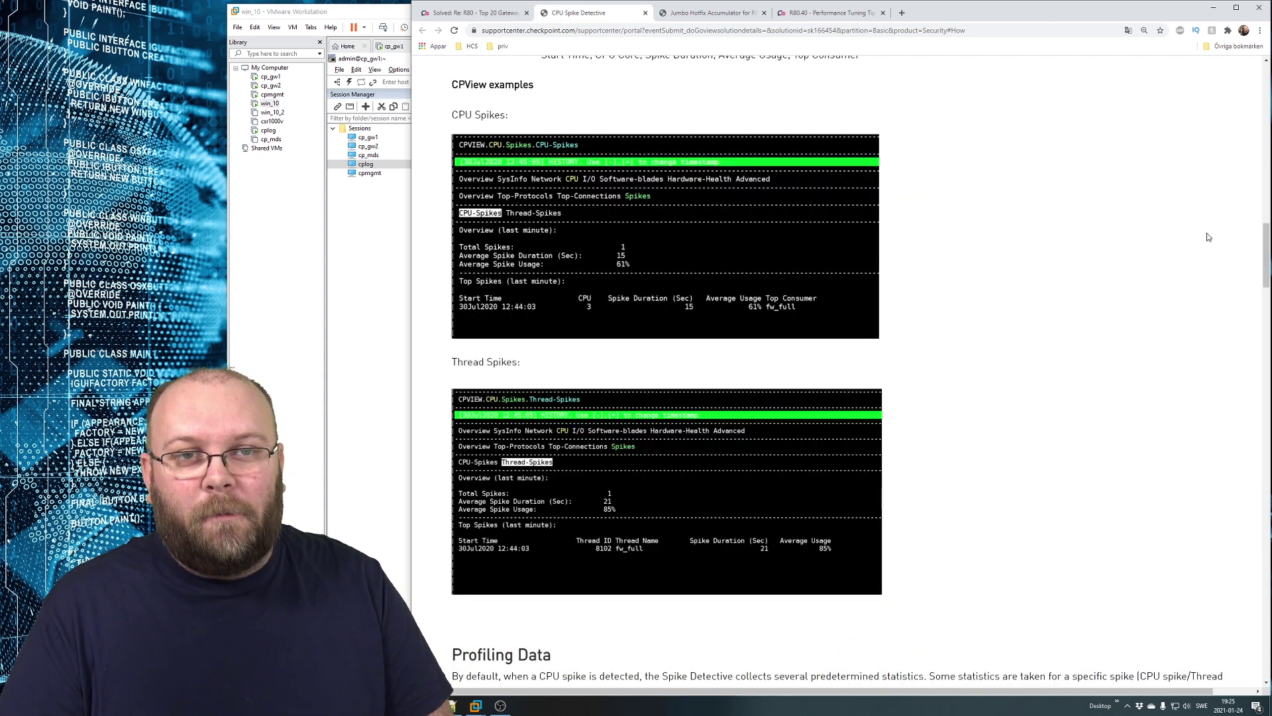